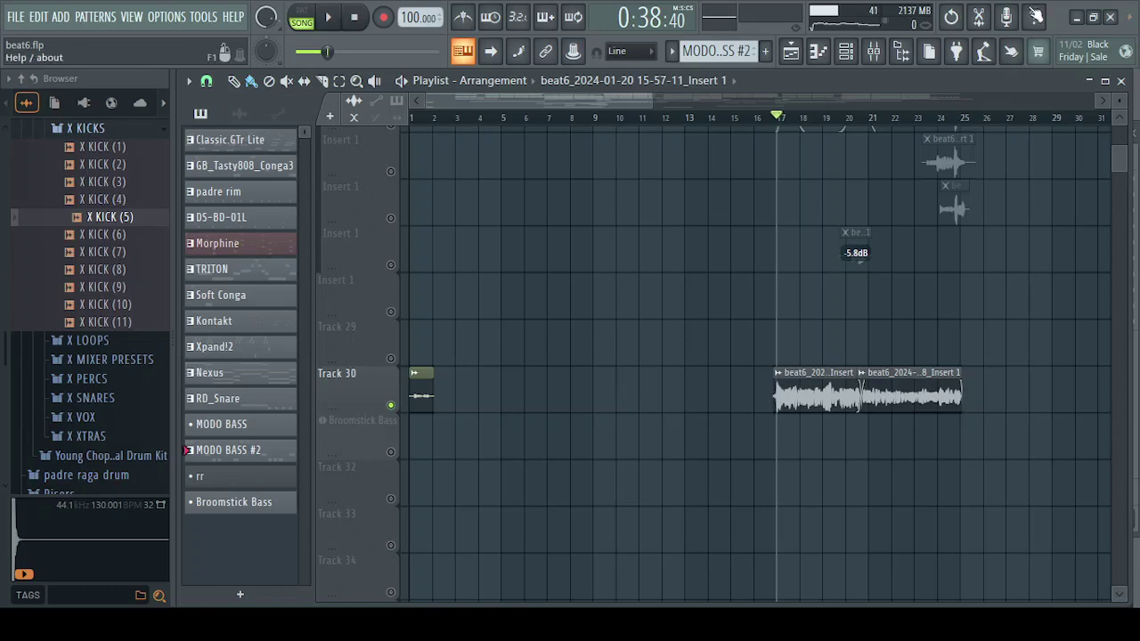
Step: Briefly check the Mixer, then list the beat6 audio clips in the Playlist picker
left_click(876, 50)
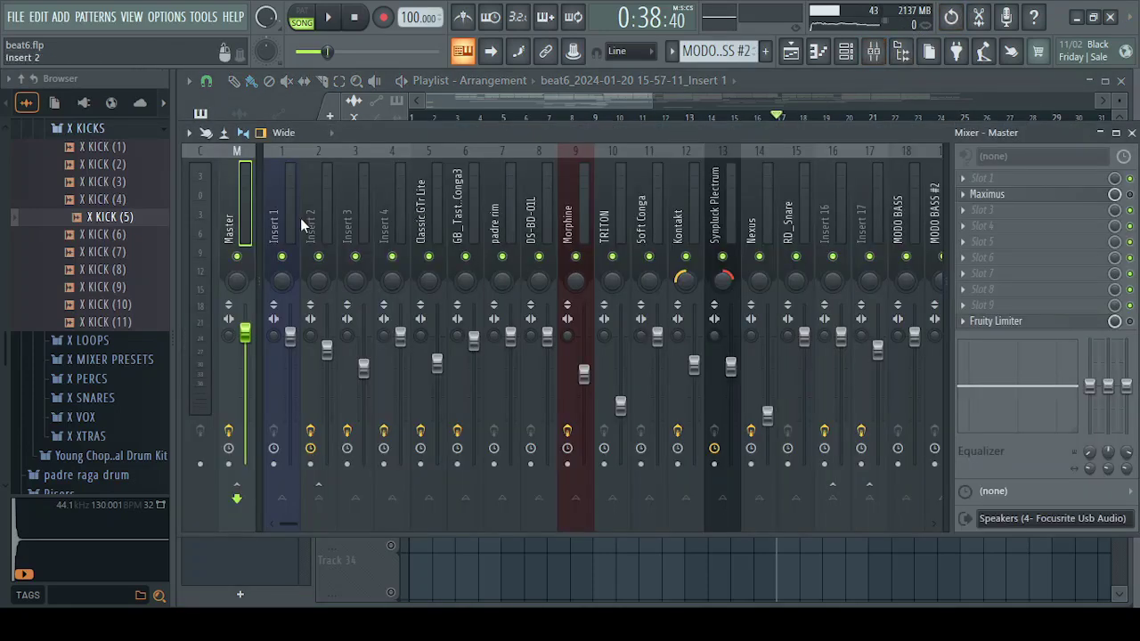
left_click(790, 55)
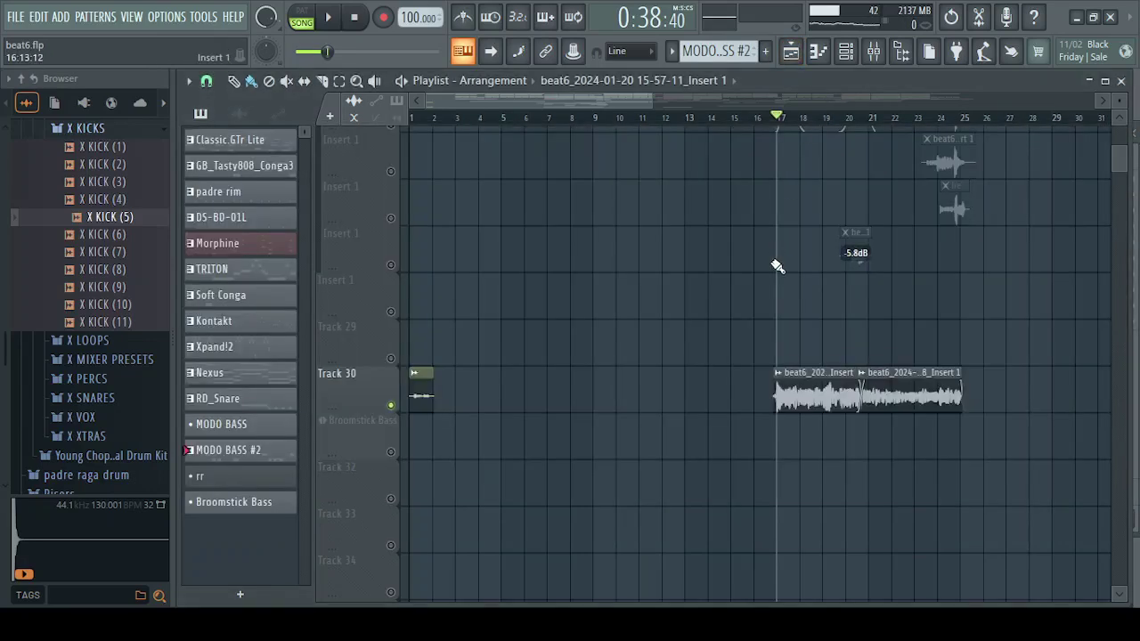
left_click(813, 392)
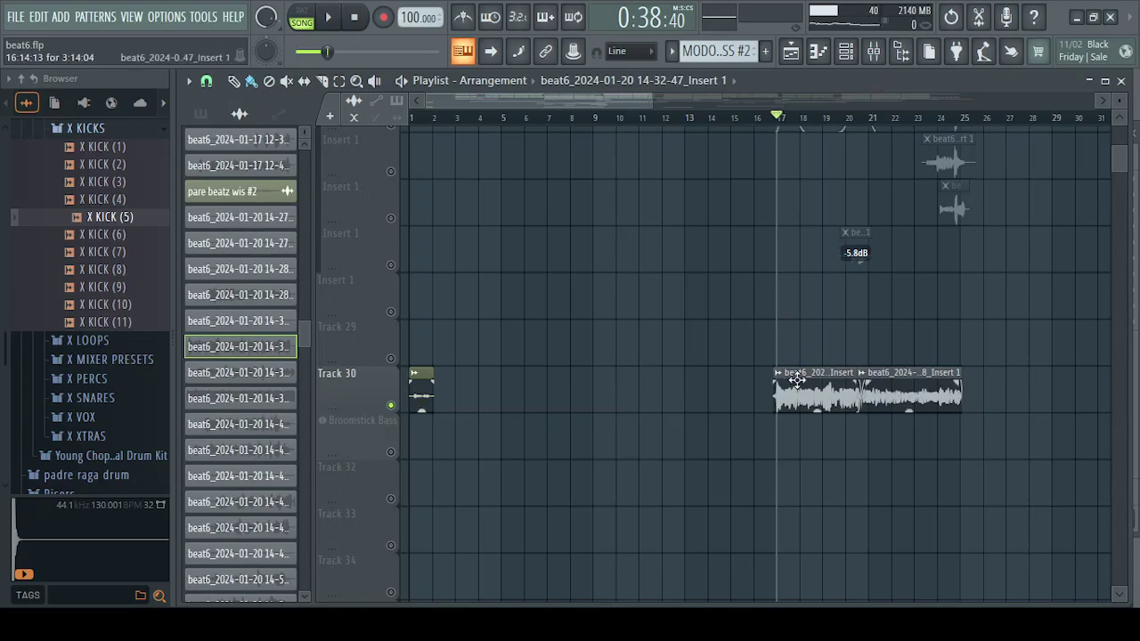
Step: Unmute the Broomstick Bass track and play the vocal section from bar 17, then stop
double_click(842, 392)
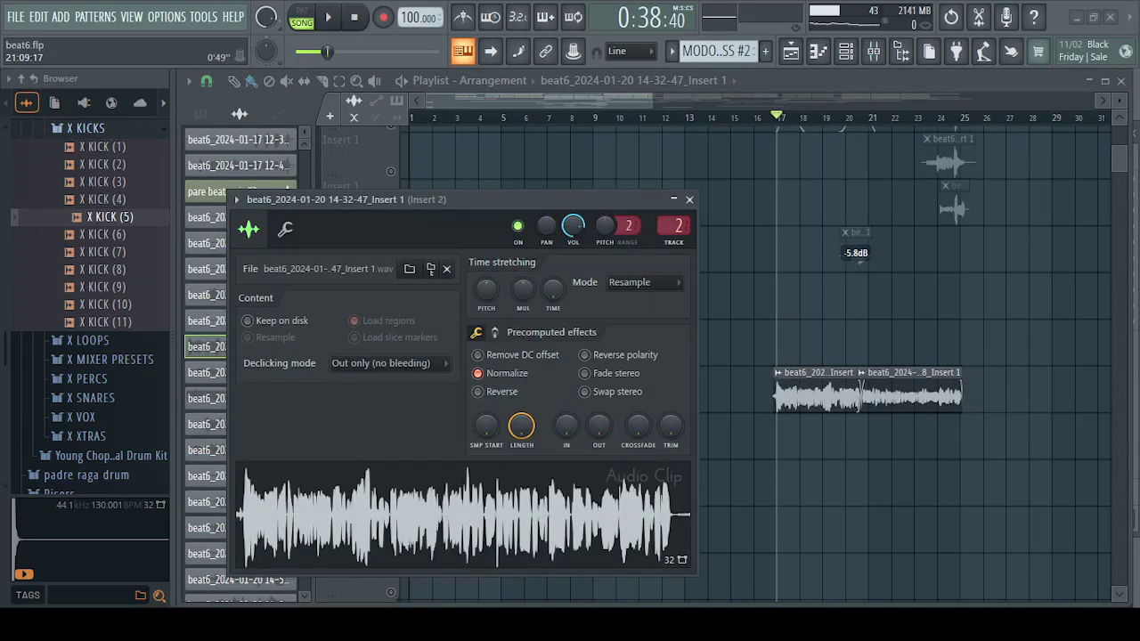
left_click(690, 199)
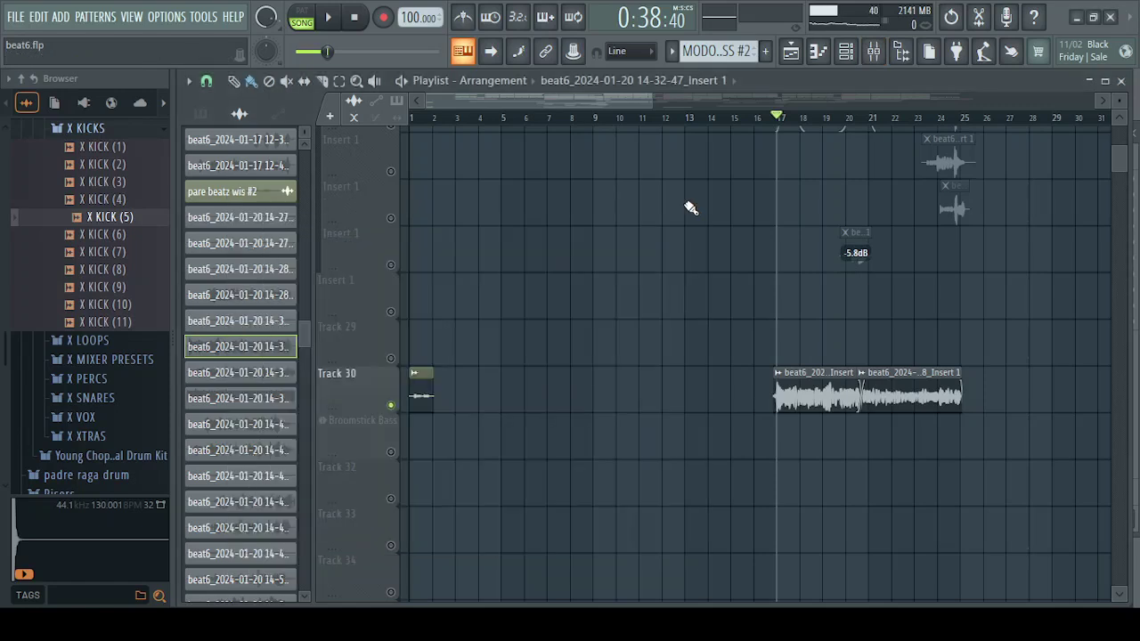
left_click(390, 406)
key("space")
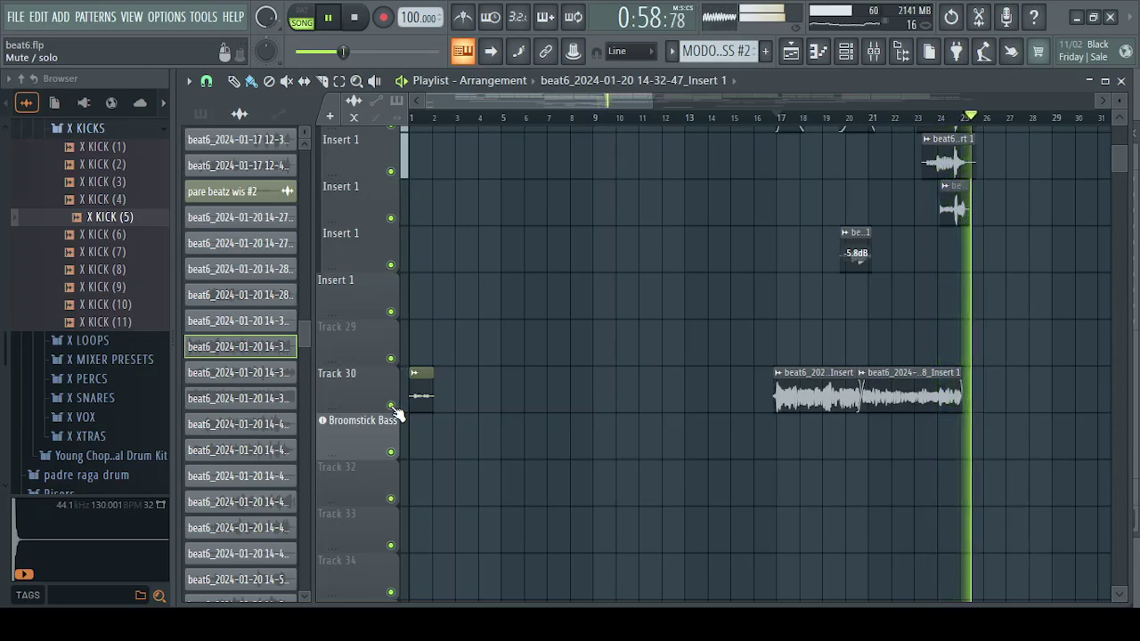
key("space")
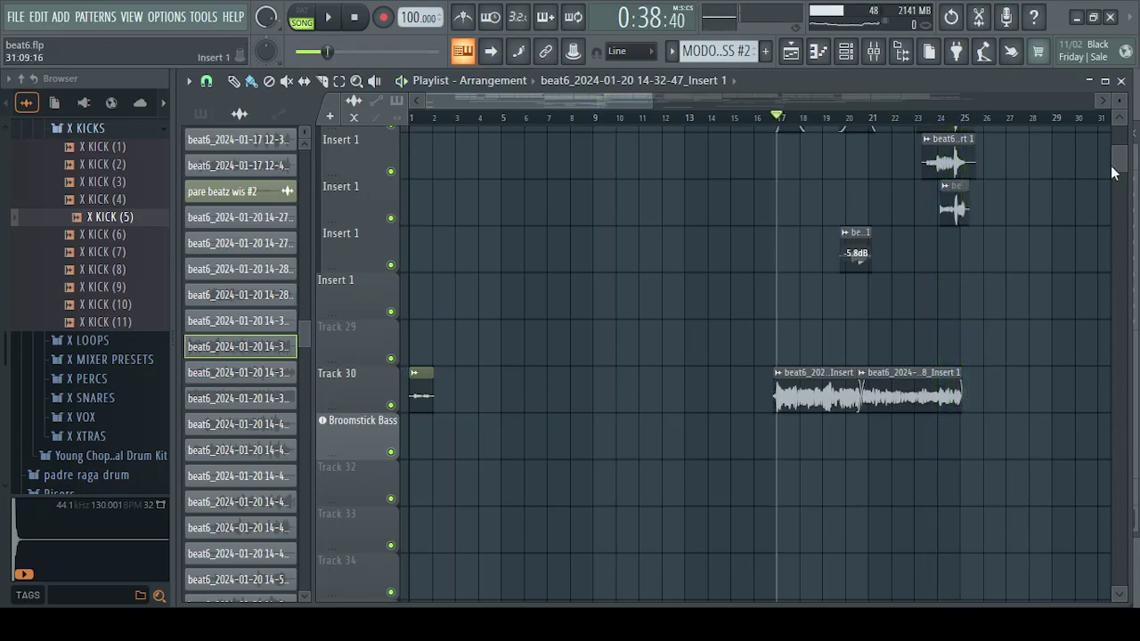
Step: Scroll through the playlist tracks and bring up the Mixer
scroll(1121, 165, "up", 3)
scroll(1122, 166, "up", 7)
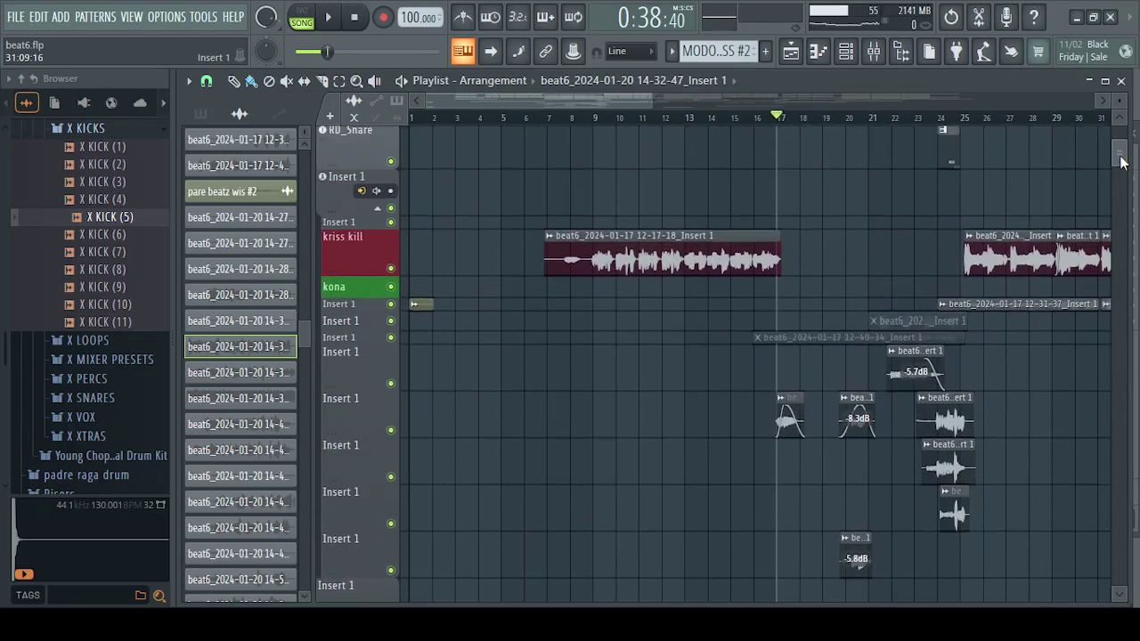
scroll(1122, 166, "down", 6)
scroll(1122, 165, "down", 4)
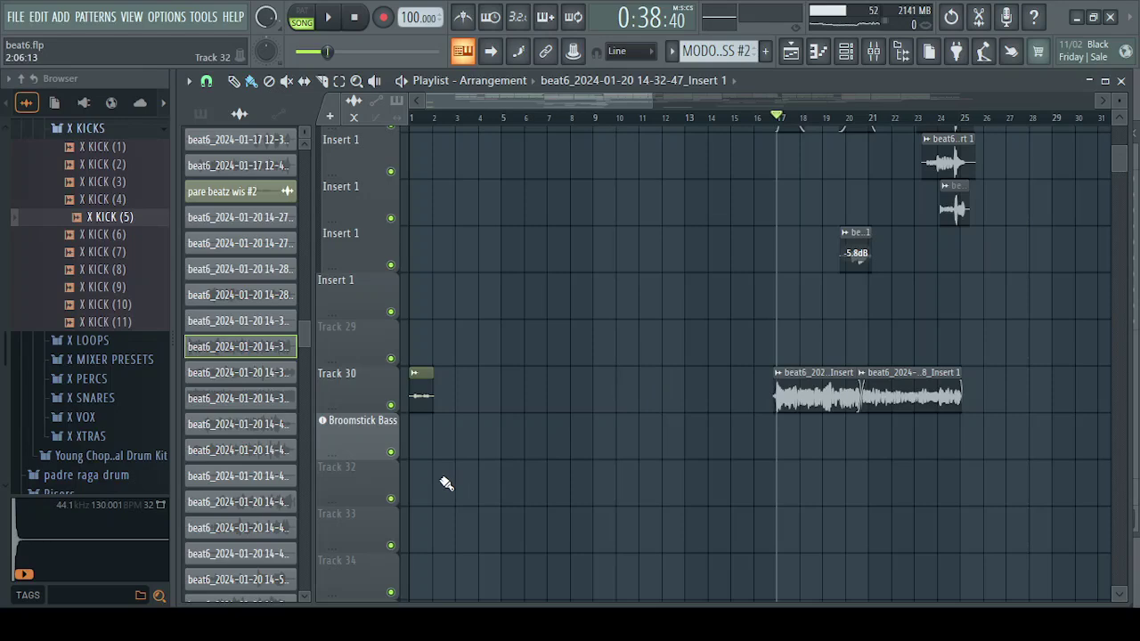
scroll(1118, 151, "up", 3)
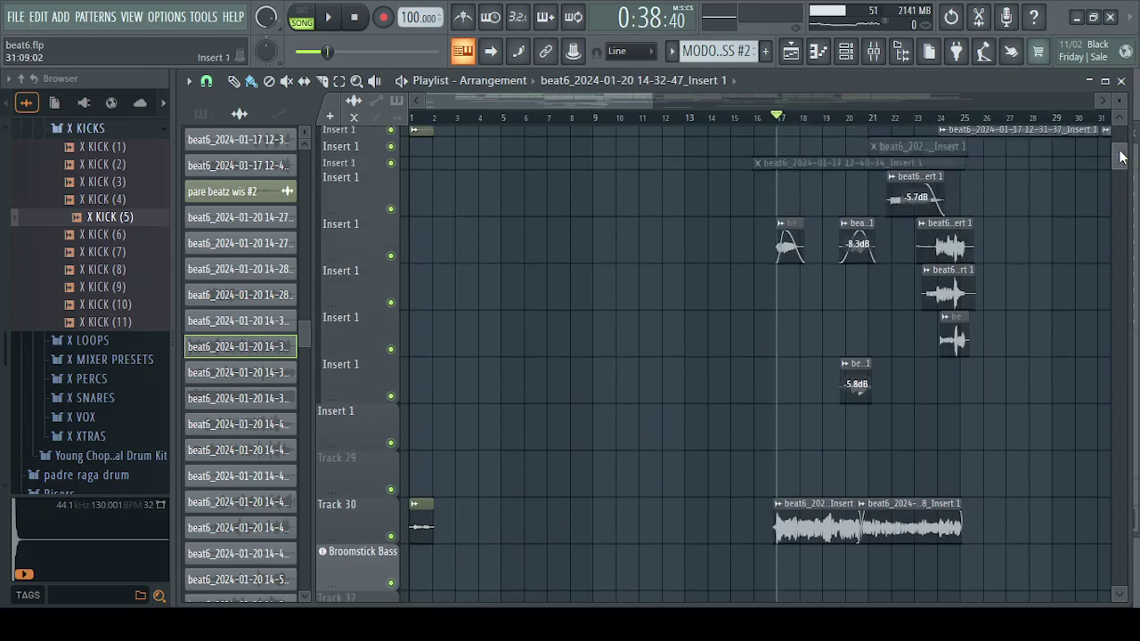
left_click(873, 51)
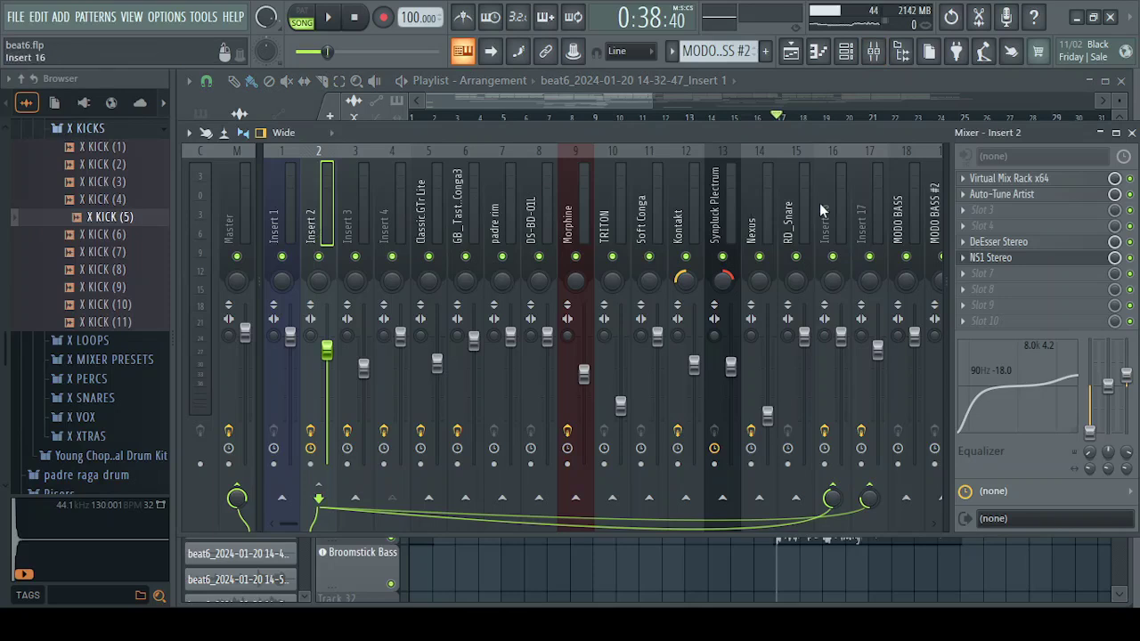
Step: Open Insert 2's Virtual Mix Rack x64 and shift its window left to review the Exciting Vocals chain
left_click(1021, 179)
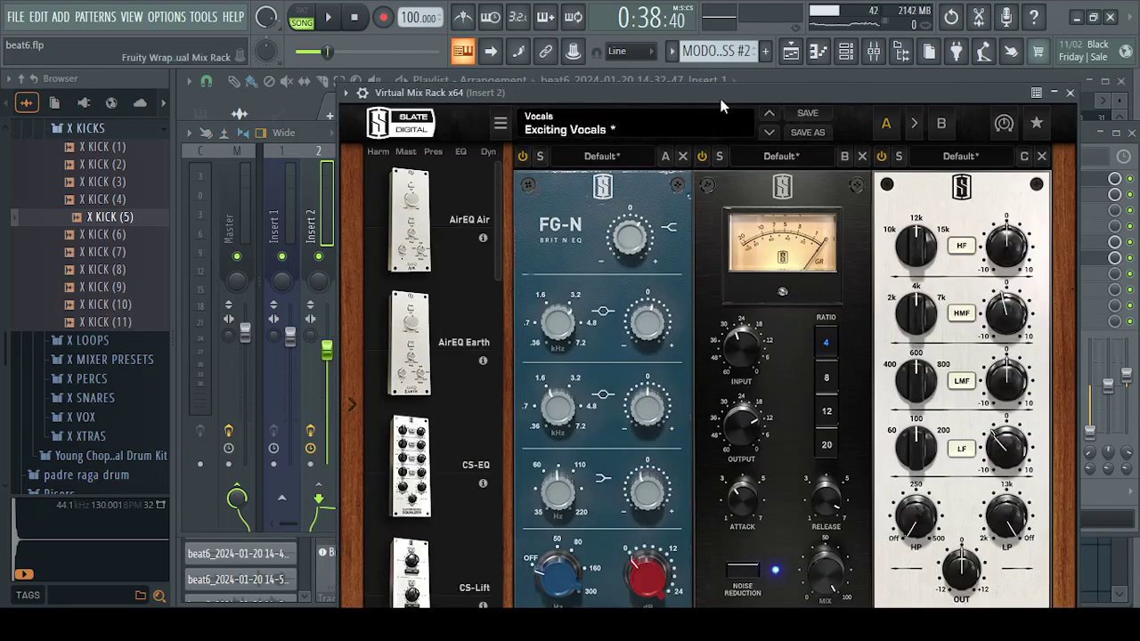
left_click_drag(721, 105, 629, 86)
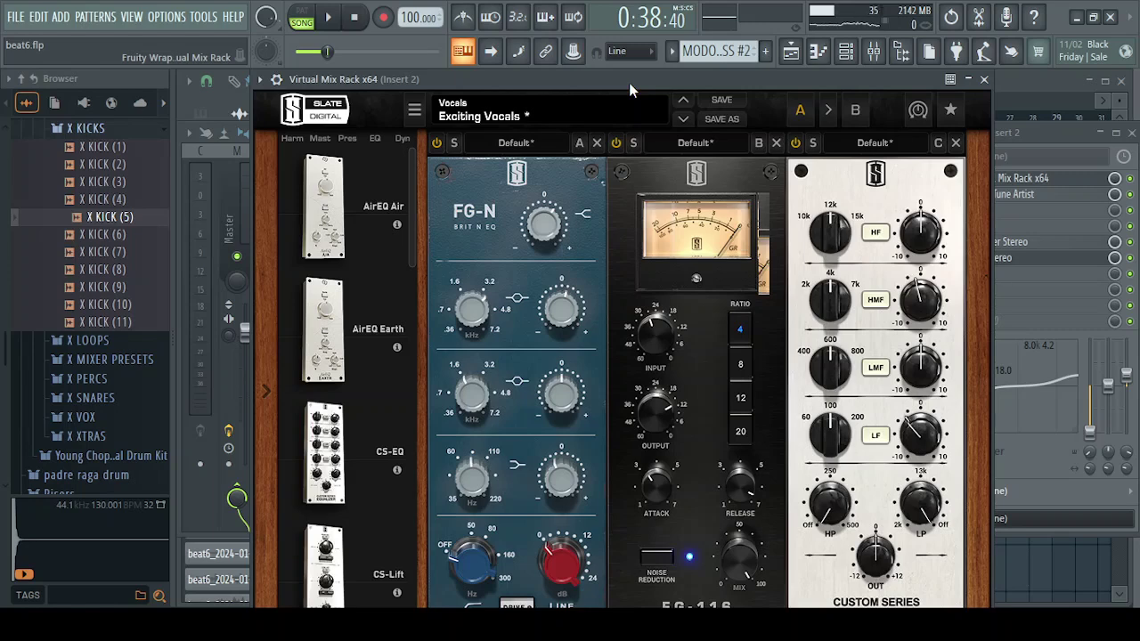
scroll(588, 109, "down", 1)
scroll(540, 116, "up", 1)
scroll(549, 109, "down", 1)
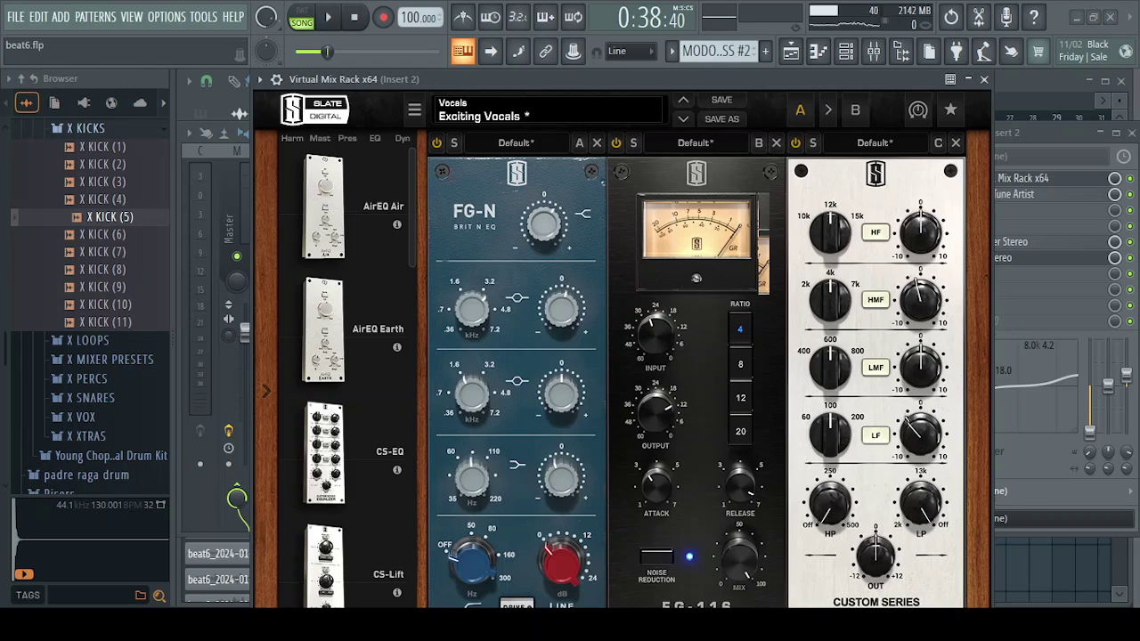
scroll(549, 109, "up", 1)
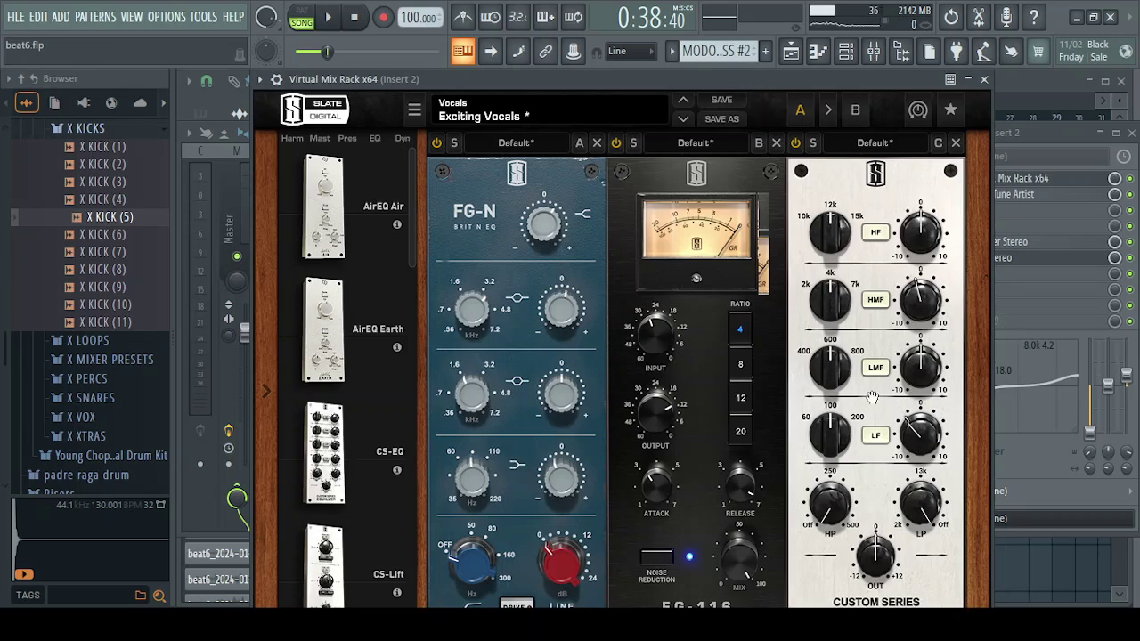
left_click_drag(855, 84, 553, 118)
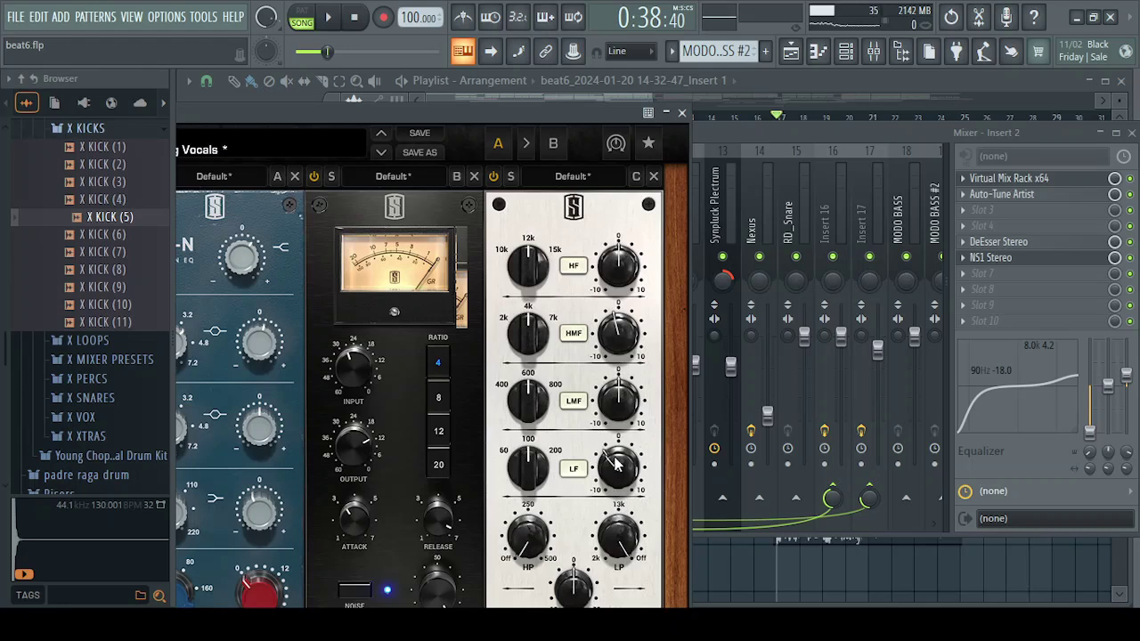
mouse_move(621, 332)
mouse_move(621, 270)
mouse_move(618, 408)
Step: Raise the Humanize of Insert 2's Auto-Tune Artist from 36 to 52 and close the plugin
left_click(716, 126)
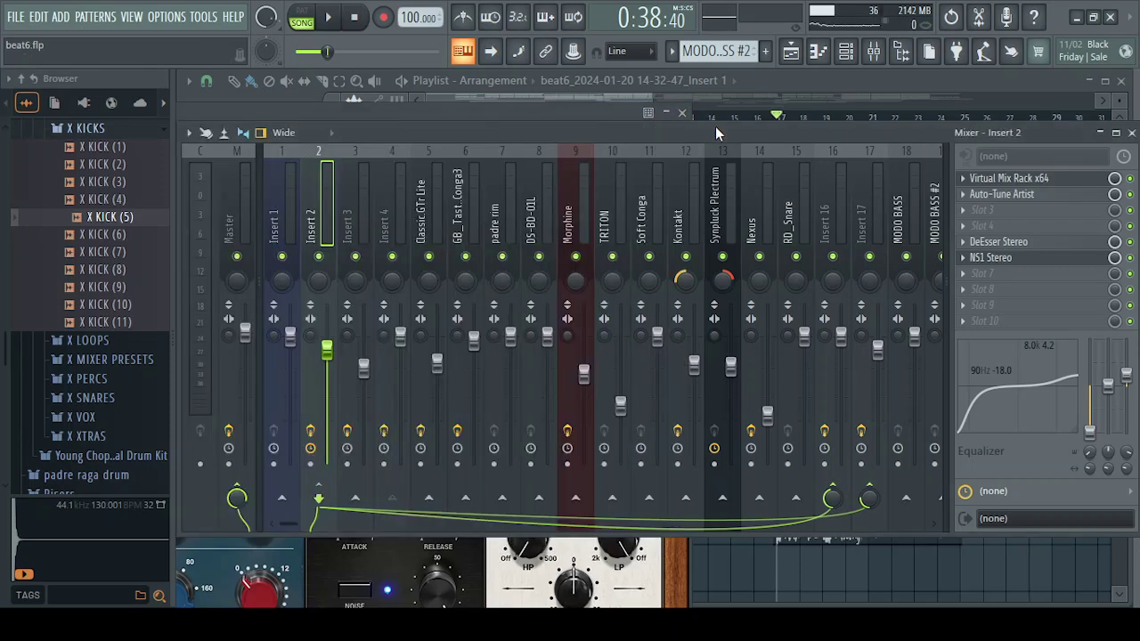
left_click(1029, 195)
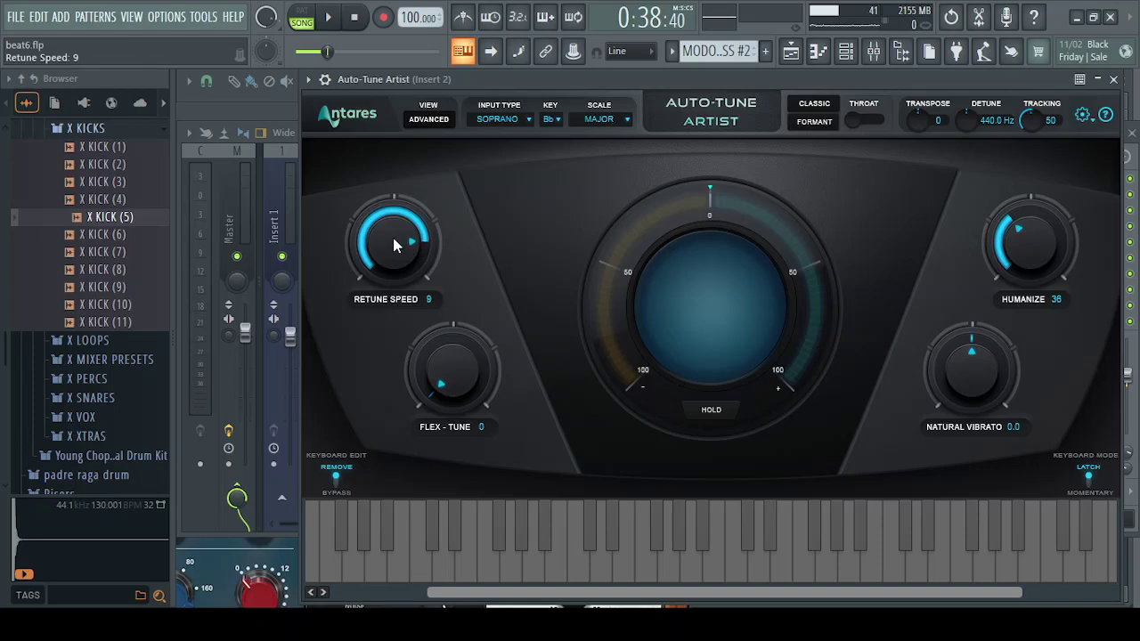
scroll(393, 240, "up", 3)
scroll(393, 240, "down", 3)
left_click(1117, 81)
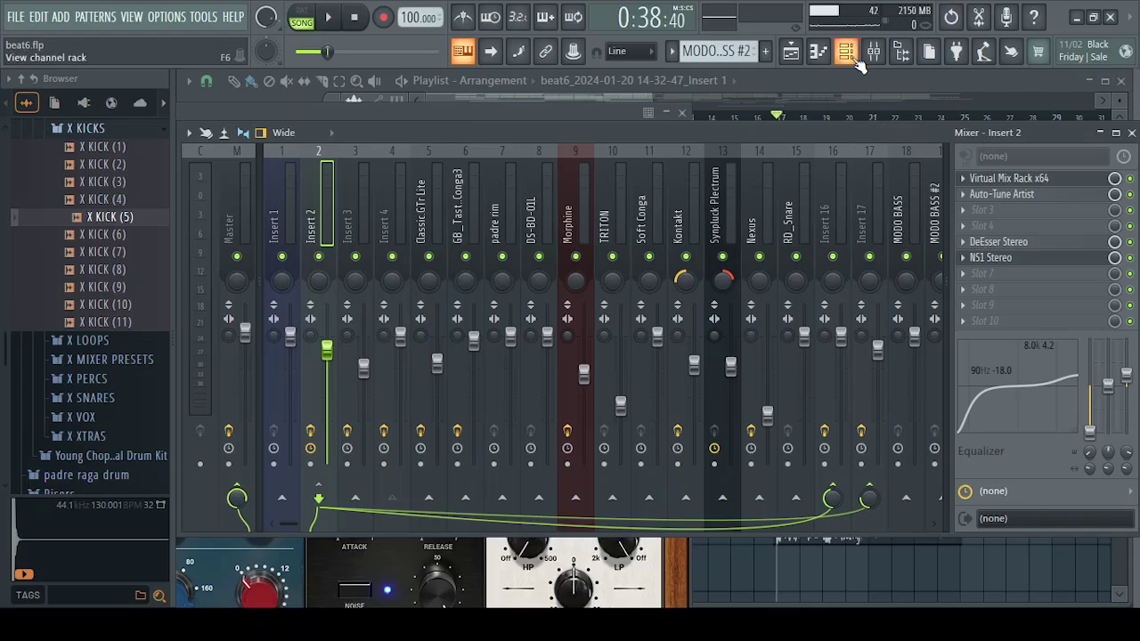
left_click(1003, 194)
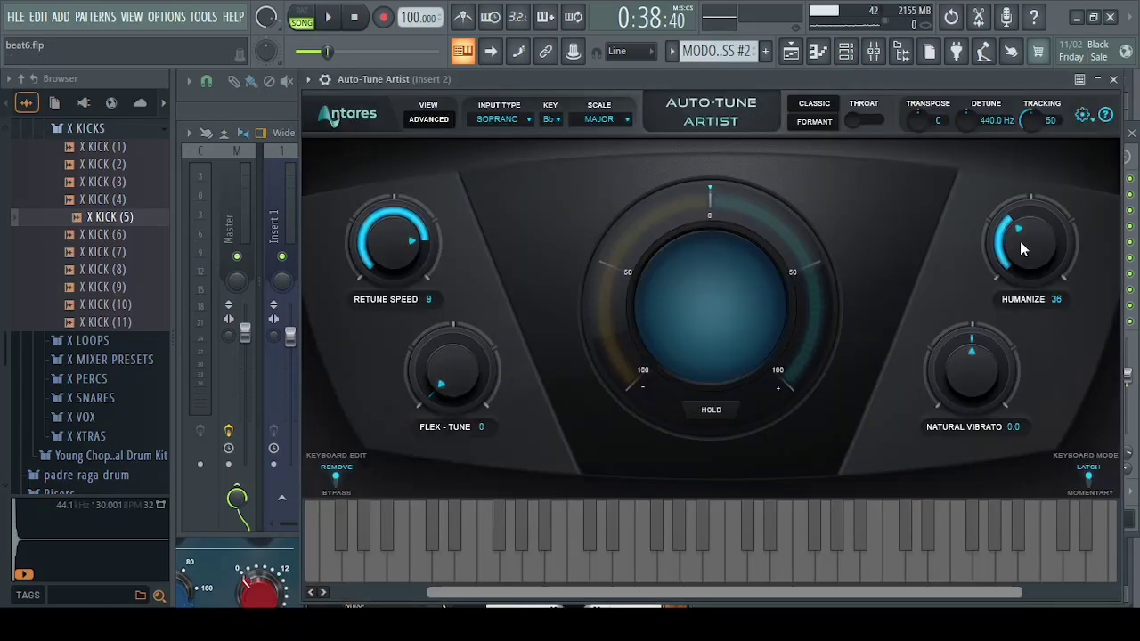
left_click_drag(1022, 241, 1029, 223)
left_click(1120, 78)
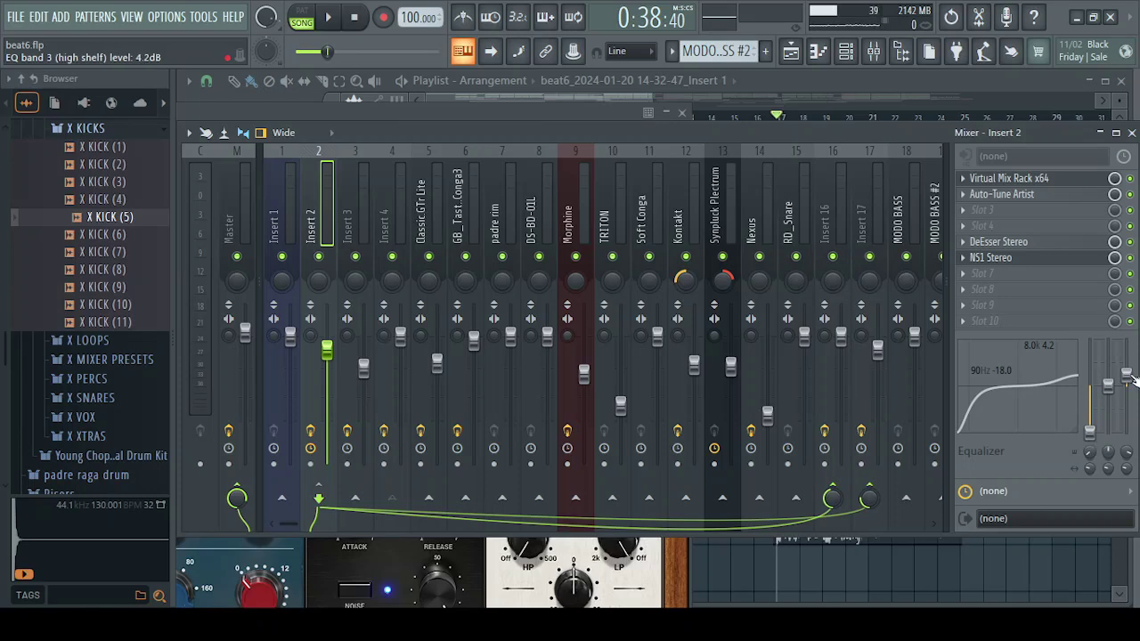
Step: Set Insert 2's DeEsser Stereo threshold to -35.7 dB, then check the NS1 Stereo window
left_click(1012, 248)
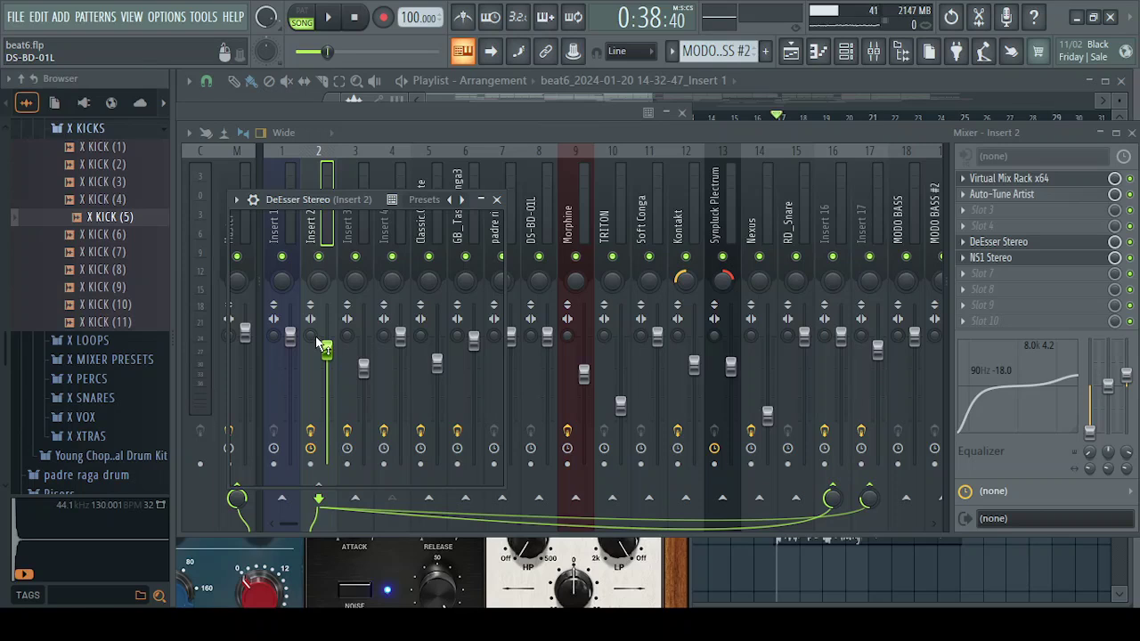
left_click_drag(318, 344, 318, 332)
key("Escape")
left_click(1034, 260)
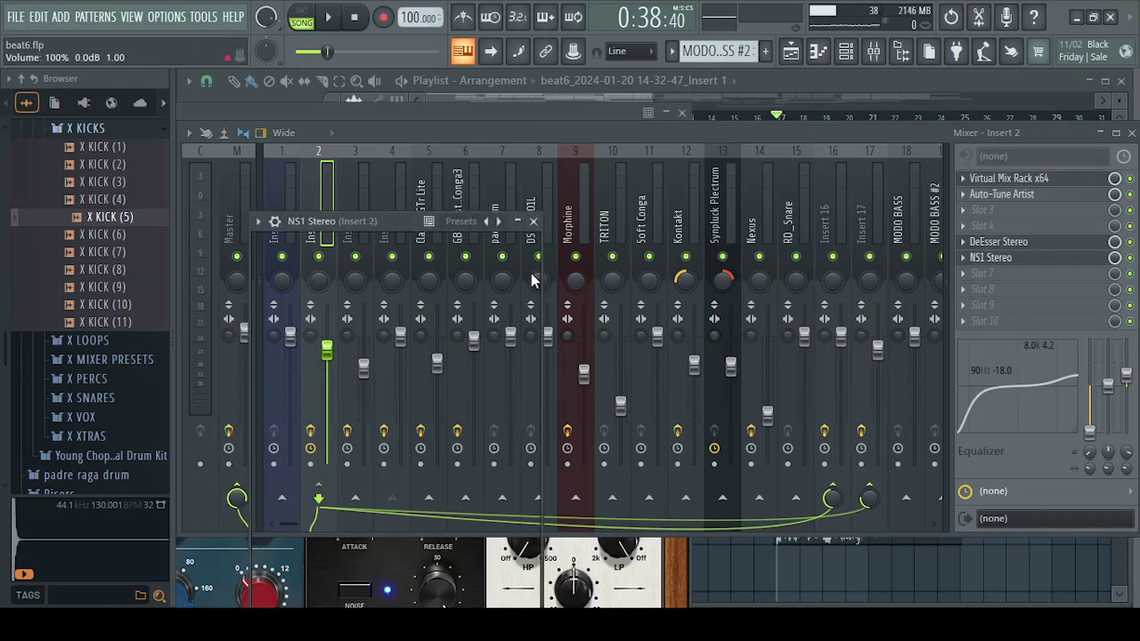
left_click(534, 223)
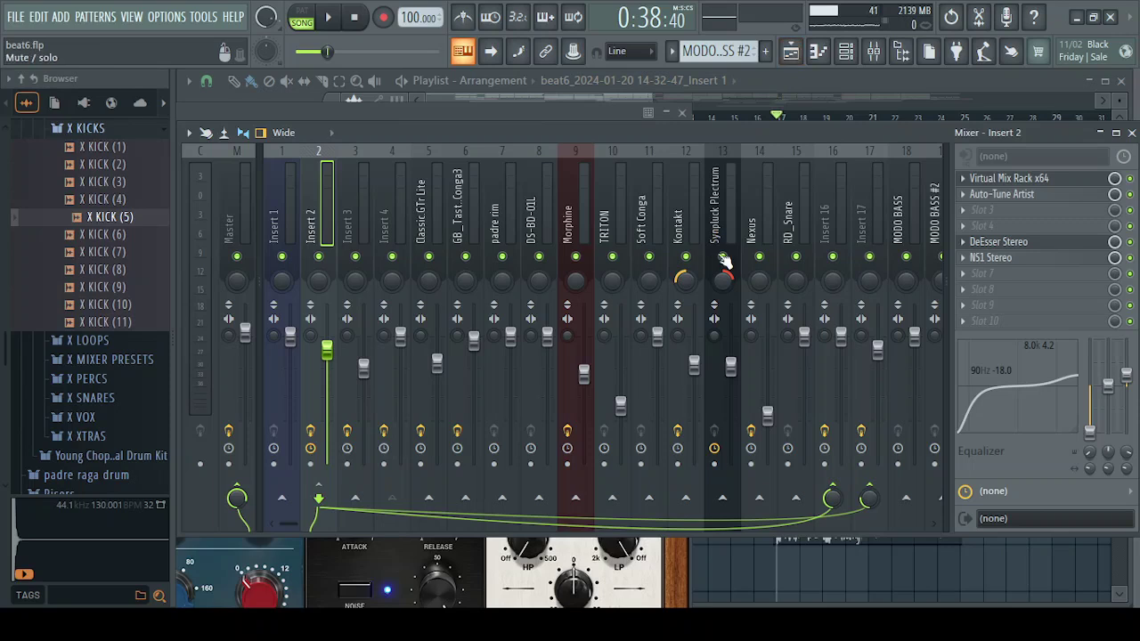
Step: Solo Insert 2 during playback, silencing the Insert 16/17 returns and muting the MODO BASS track
right_click(323, 258)
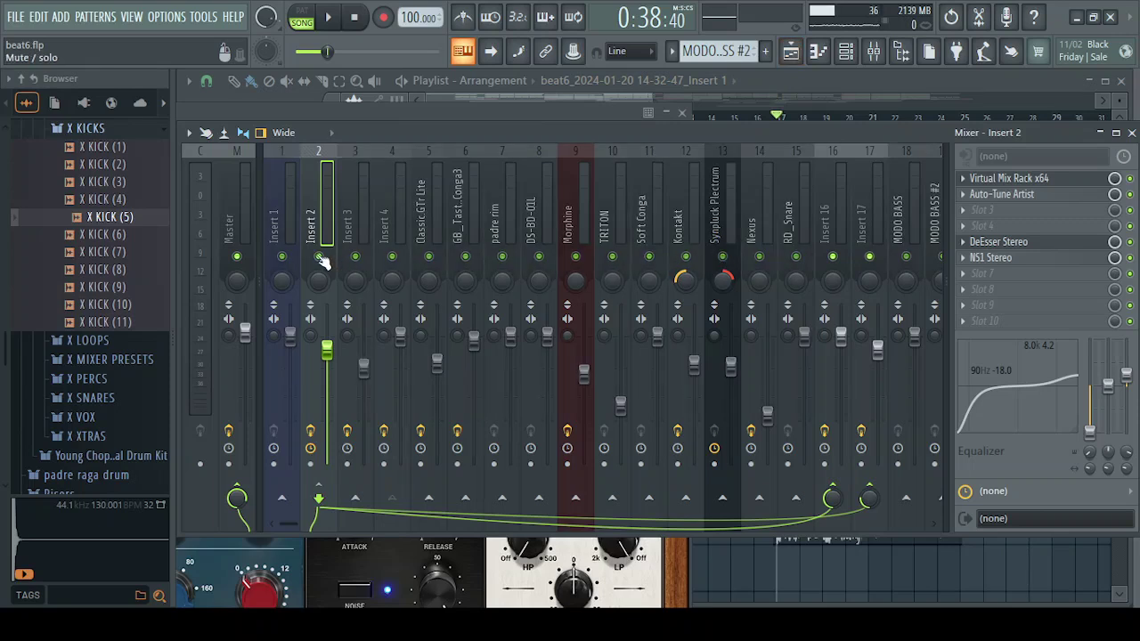
key("space")
left_click(873, 258)
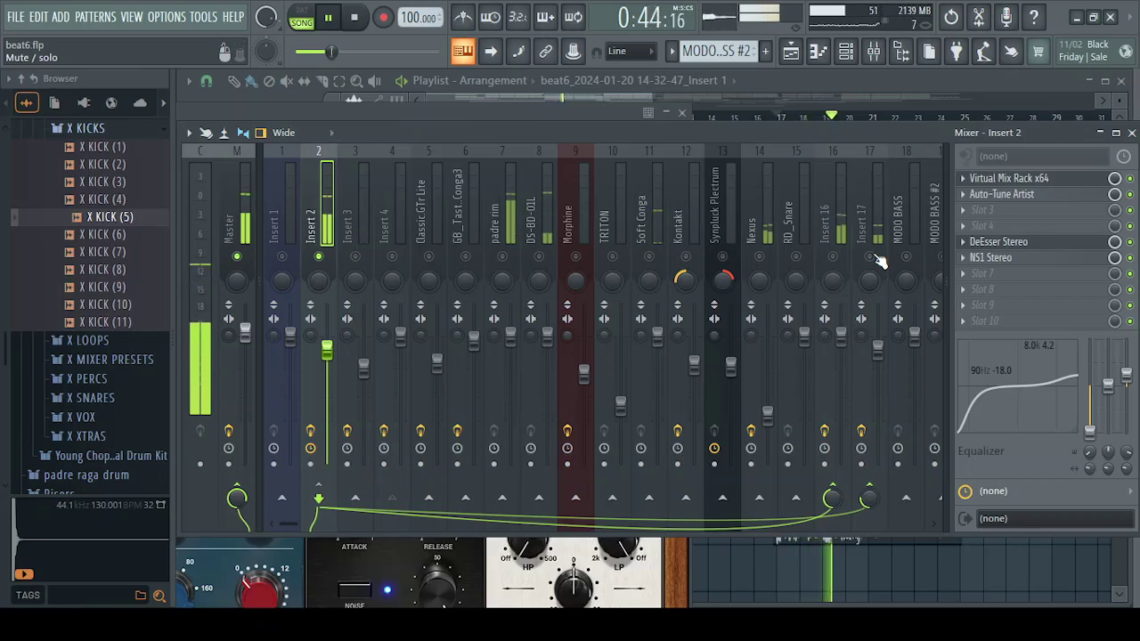
left_click(790, 52)
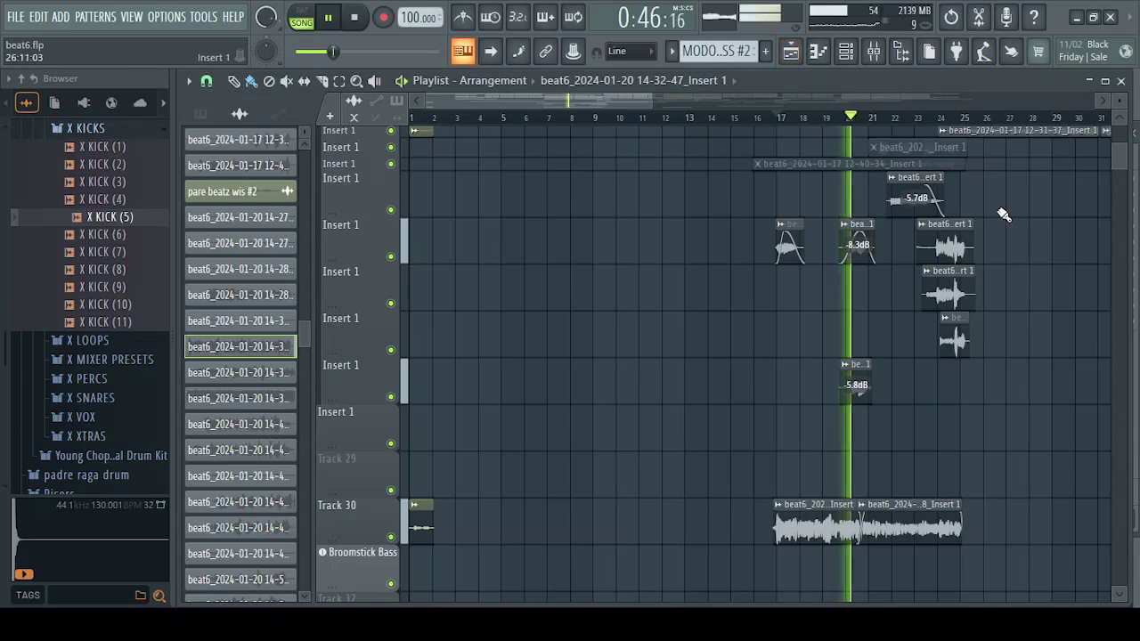
scroll(1118, 132, "up", 5)
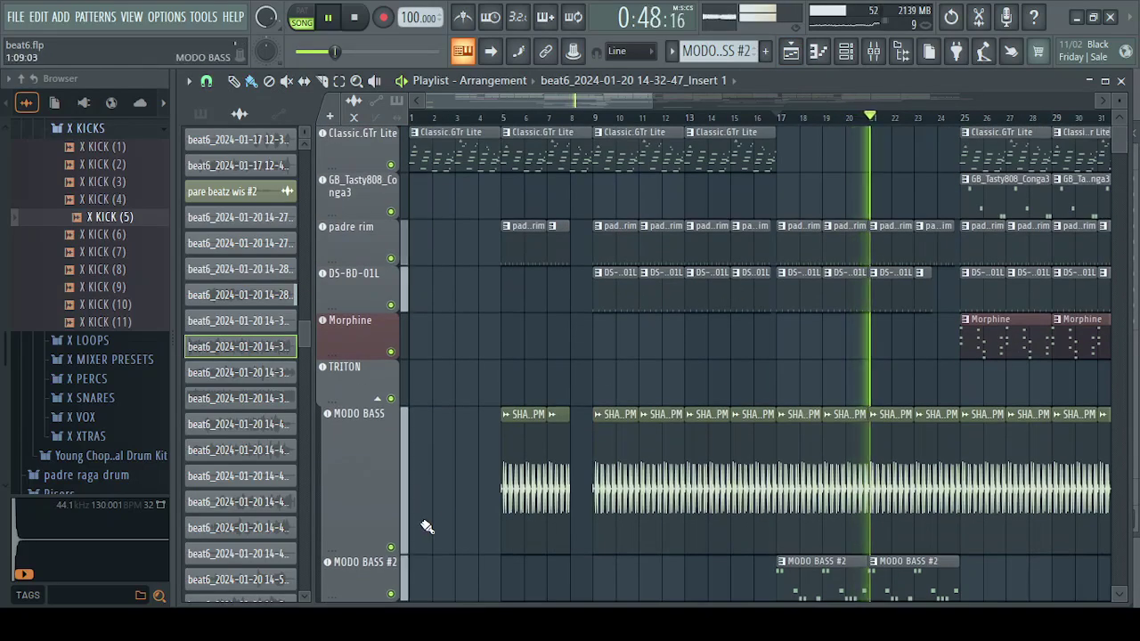
left_click(391, 547)
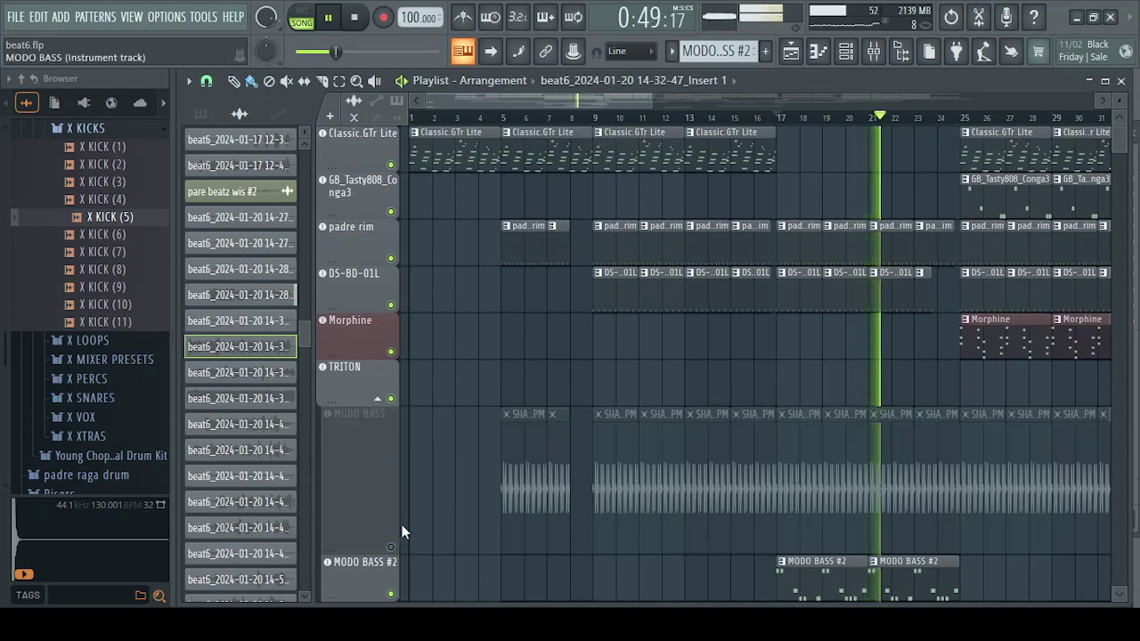
left_click(874, 52)
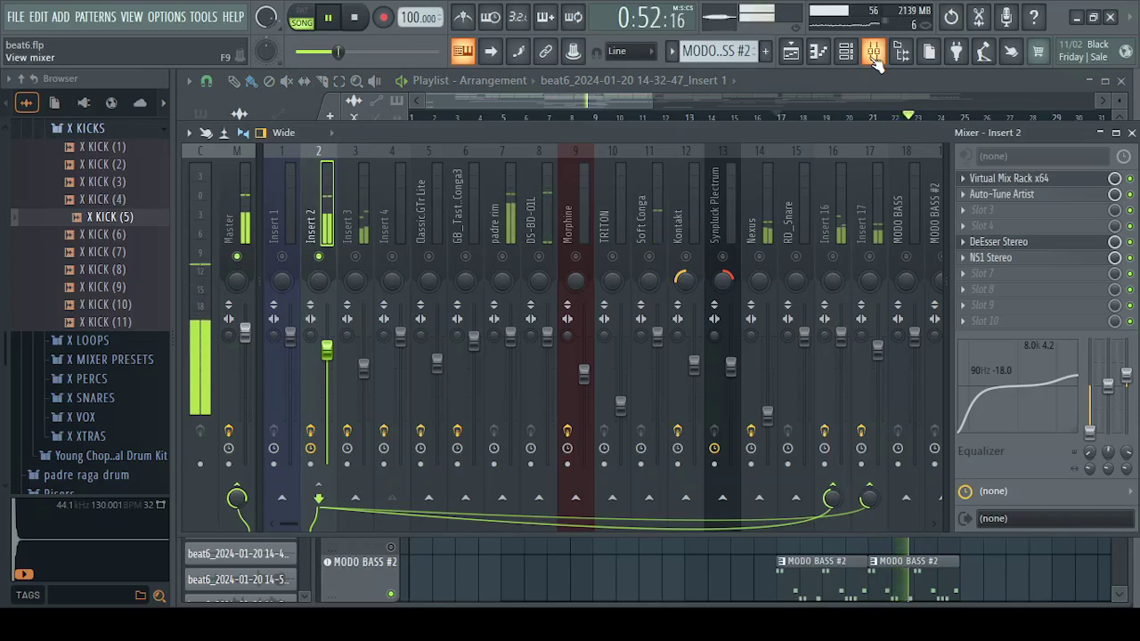
key("space")
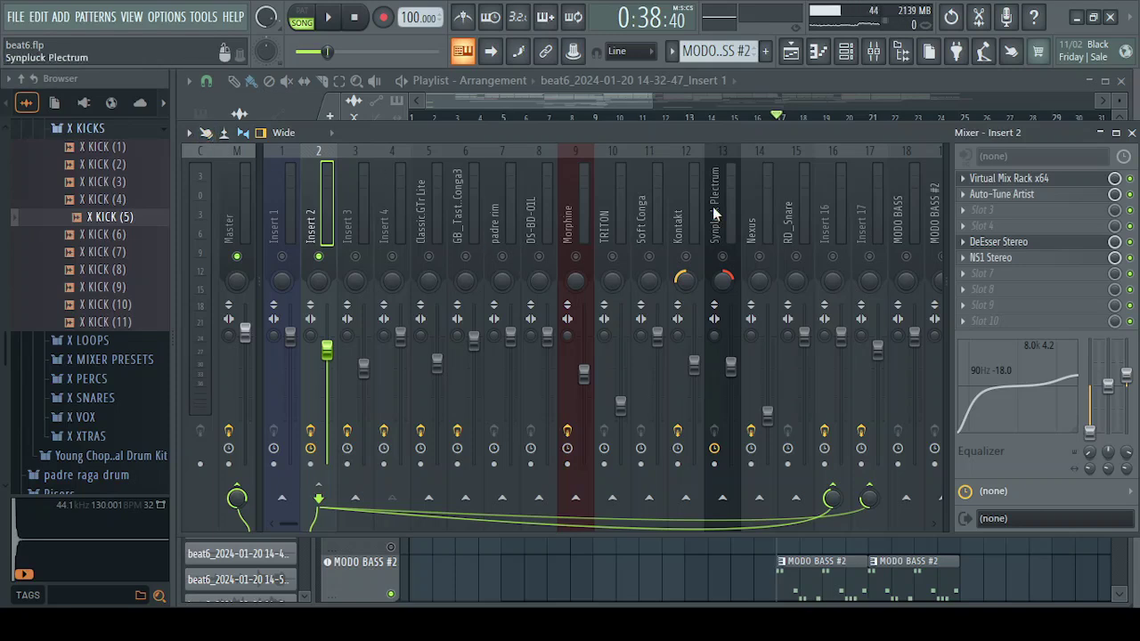
Step: Inspect Inserts 16 and 17 and open the ValhallaVintageVerb_x64 reverb on Insert 16
left_click(853, 217)
left_click(837, 215)
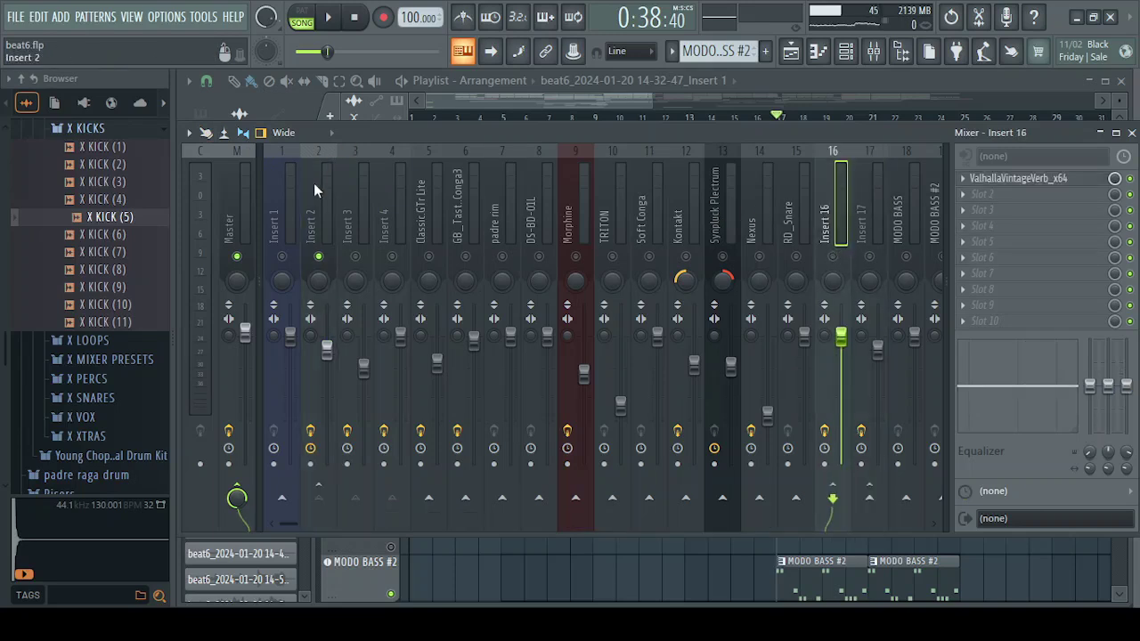
left_click(321, 212)
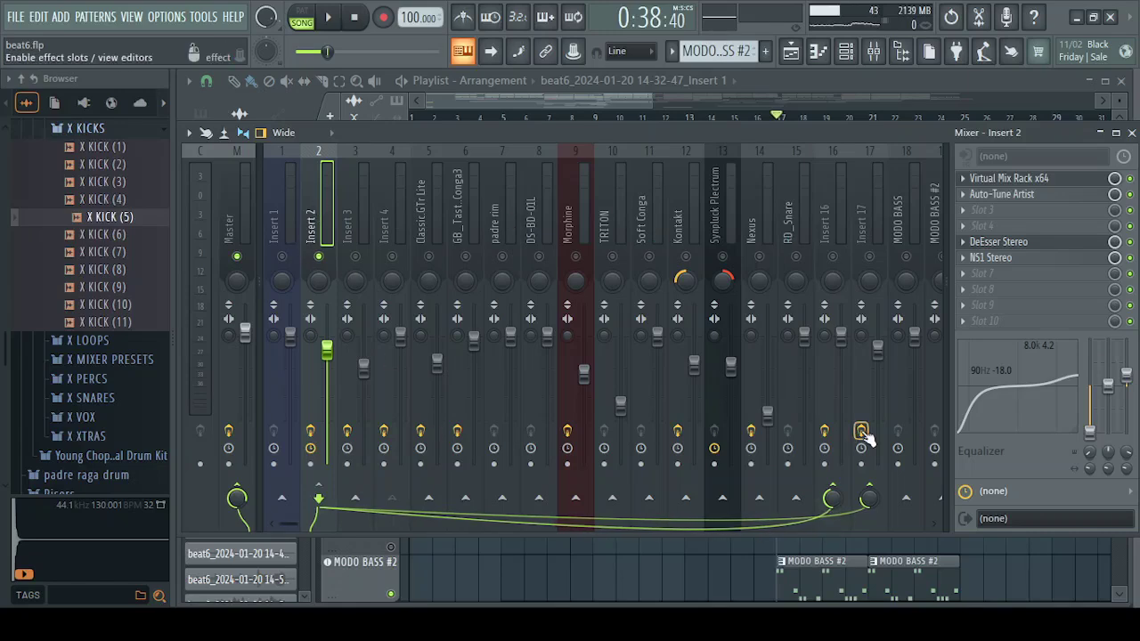
left_click(838, 205)
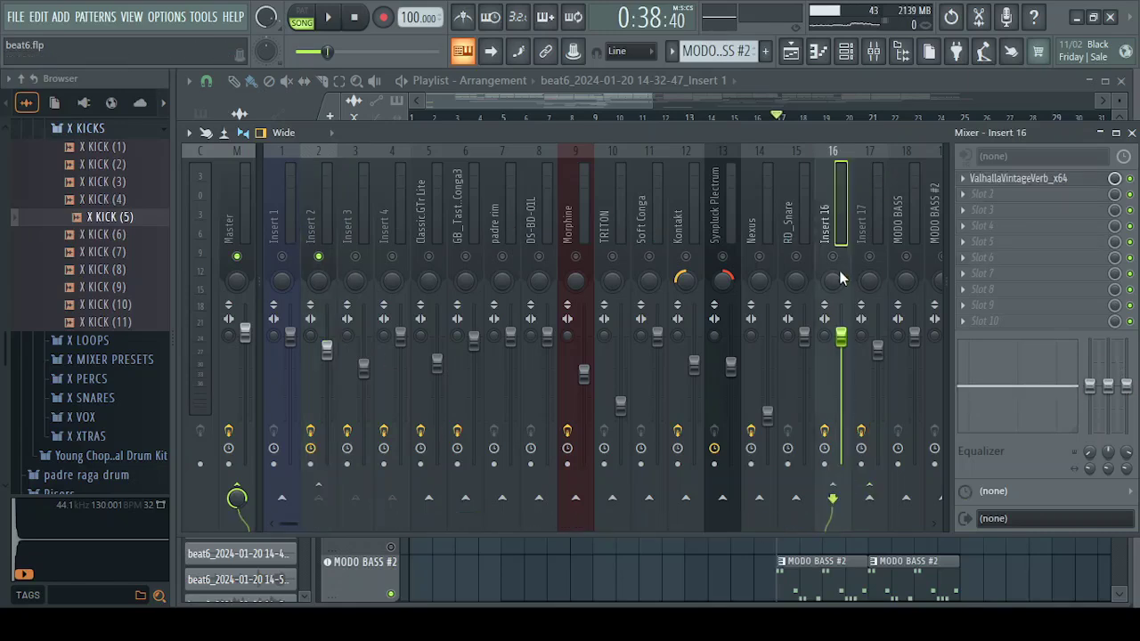
left_click(997, 181)
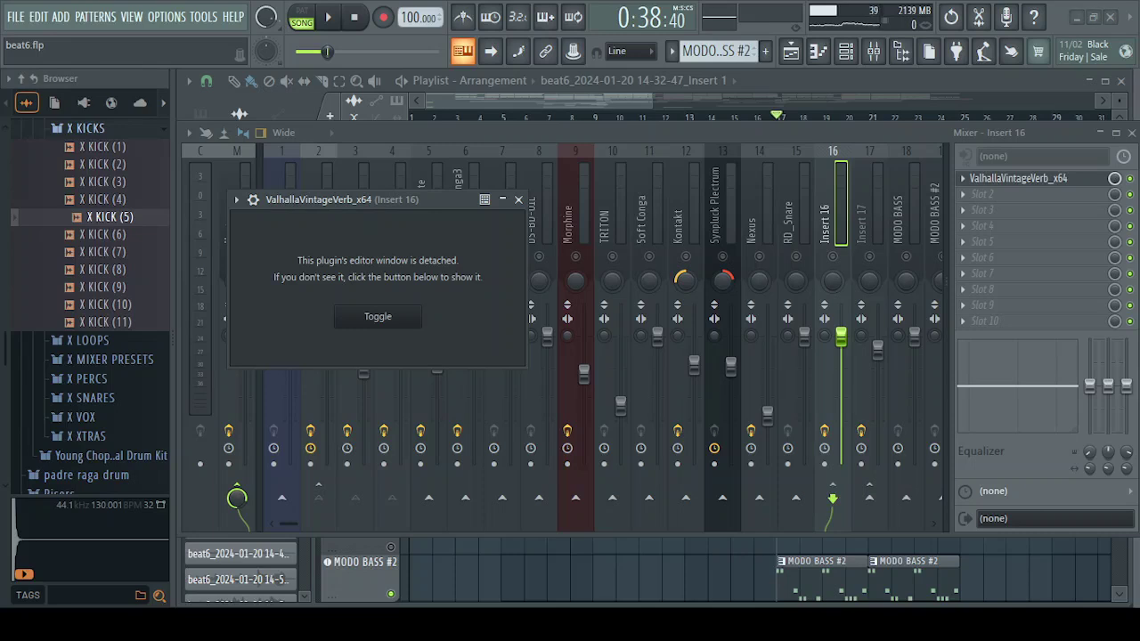
key("F9")
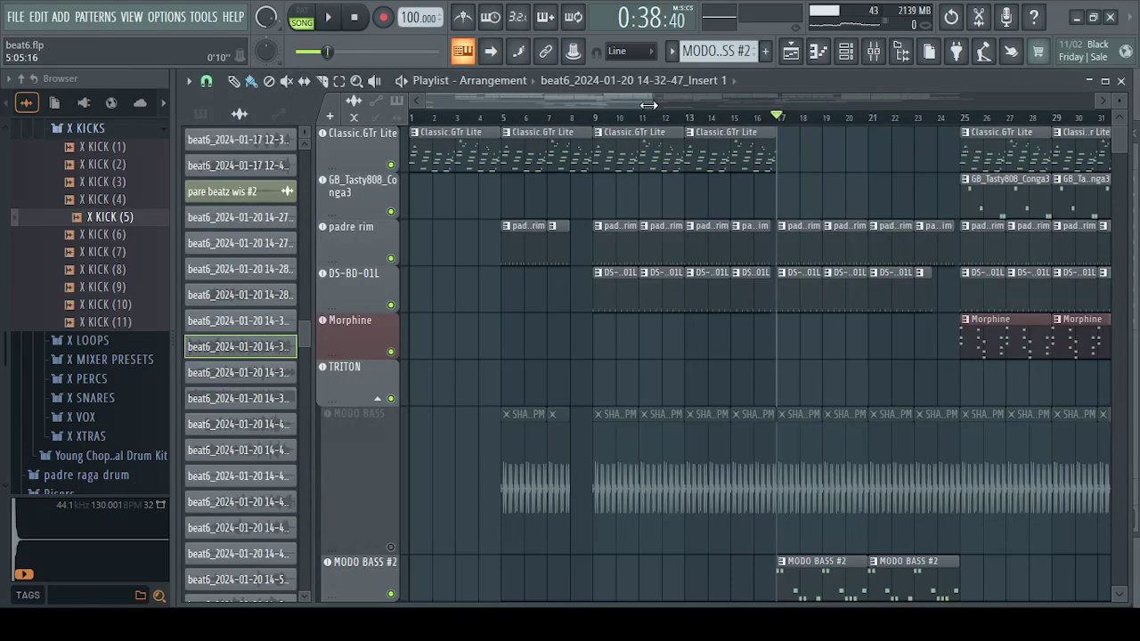
left_click(874, 51)
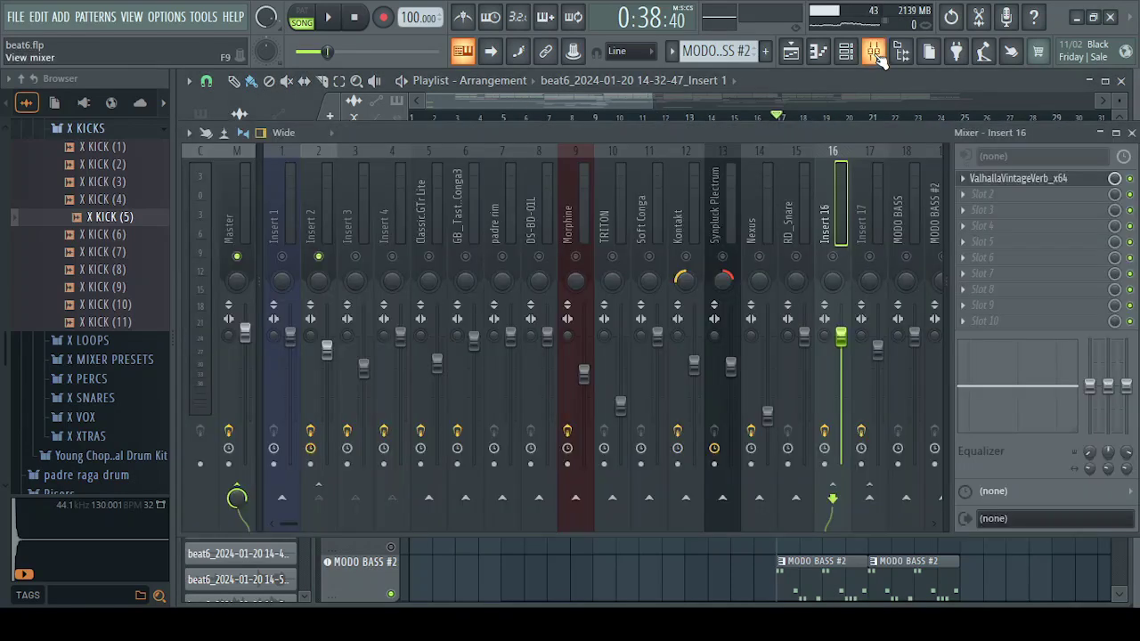
Step: Unmute the Insert 16 reverb return with Insert 2 soloed and audition it
left_click(326, 212)
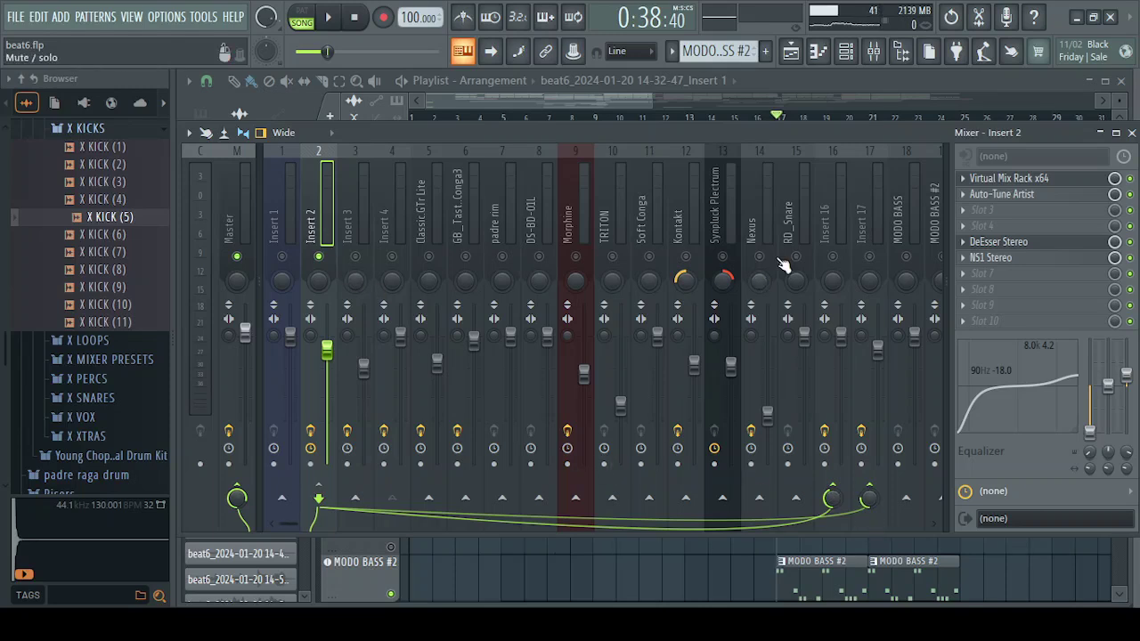
left_click(835, 259)
key("space")
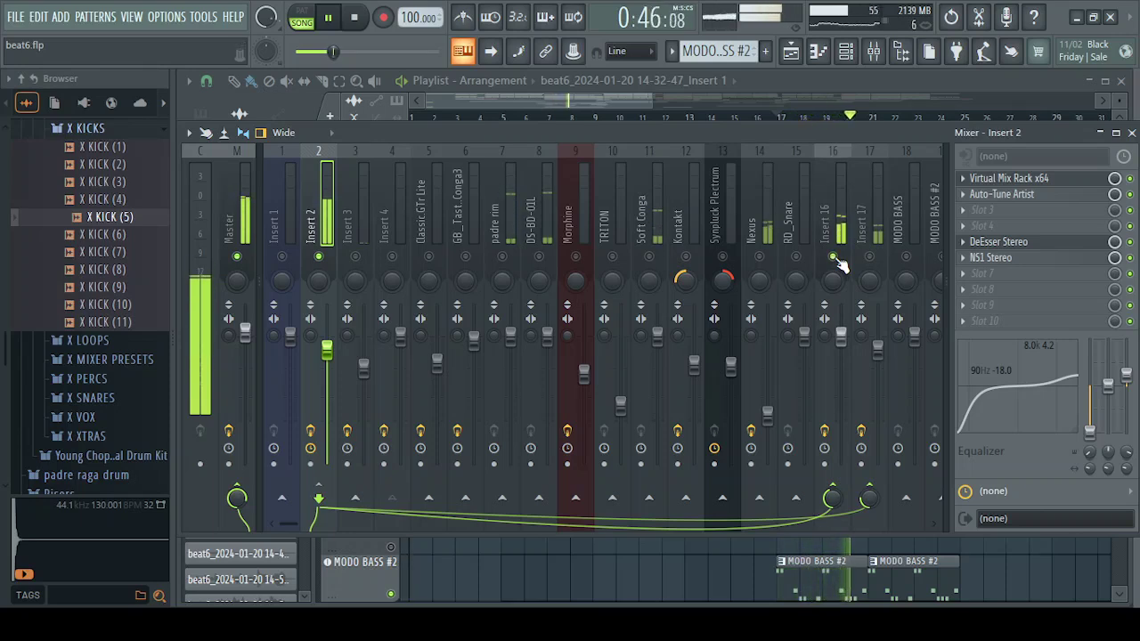
key("space")
left_click(872, 229)
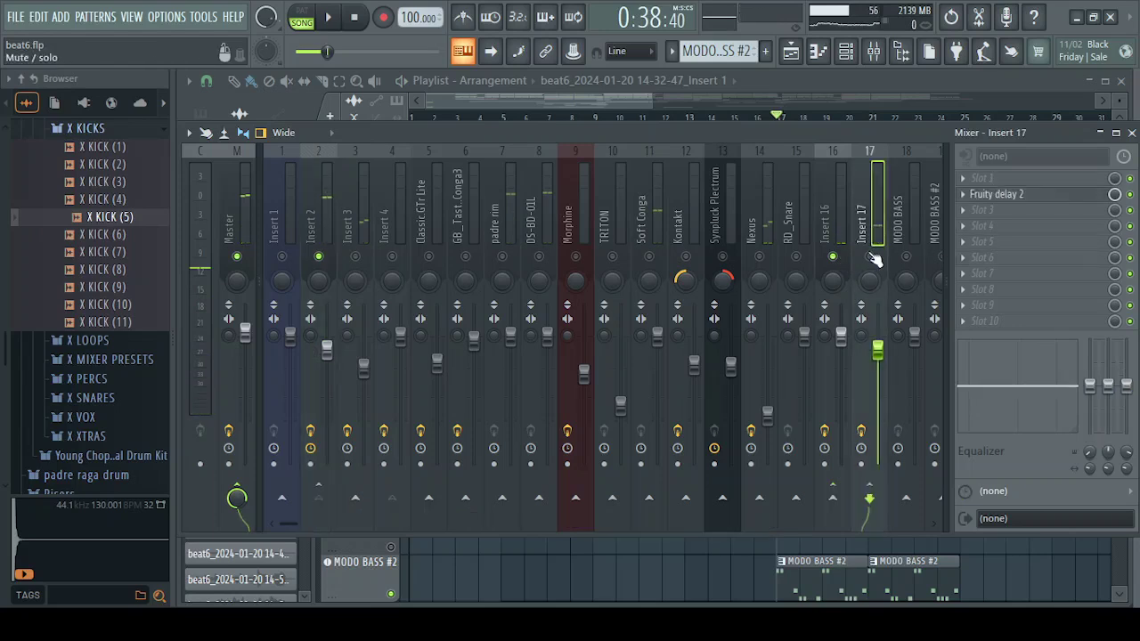
left_click(1010, 198)
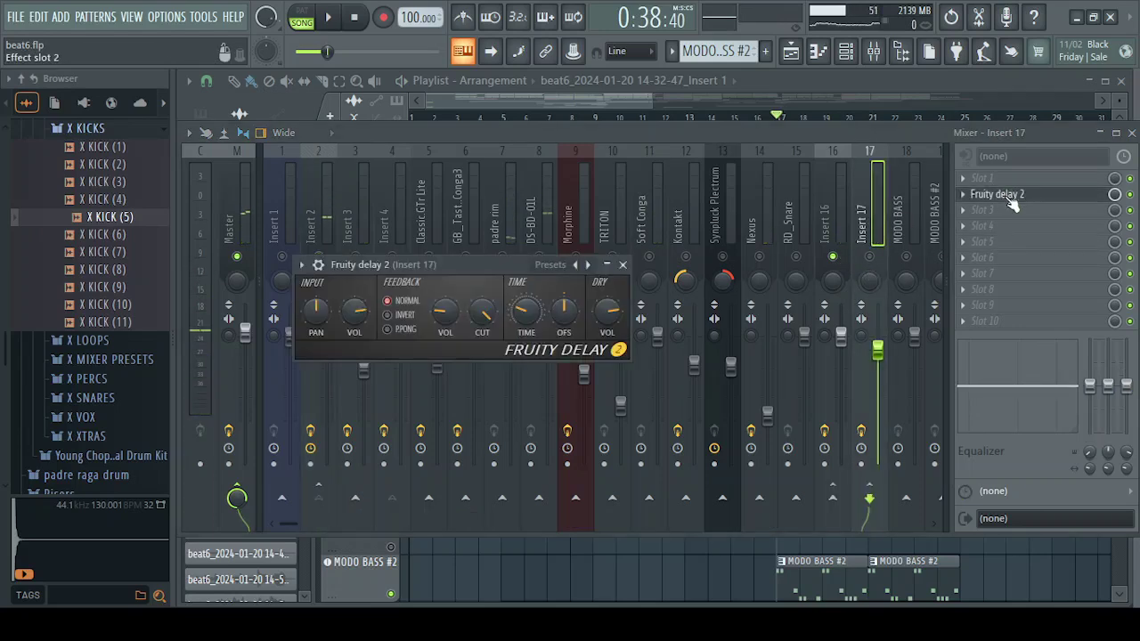
left_click_drag(468, 270, 465, 207)
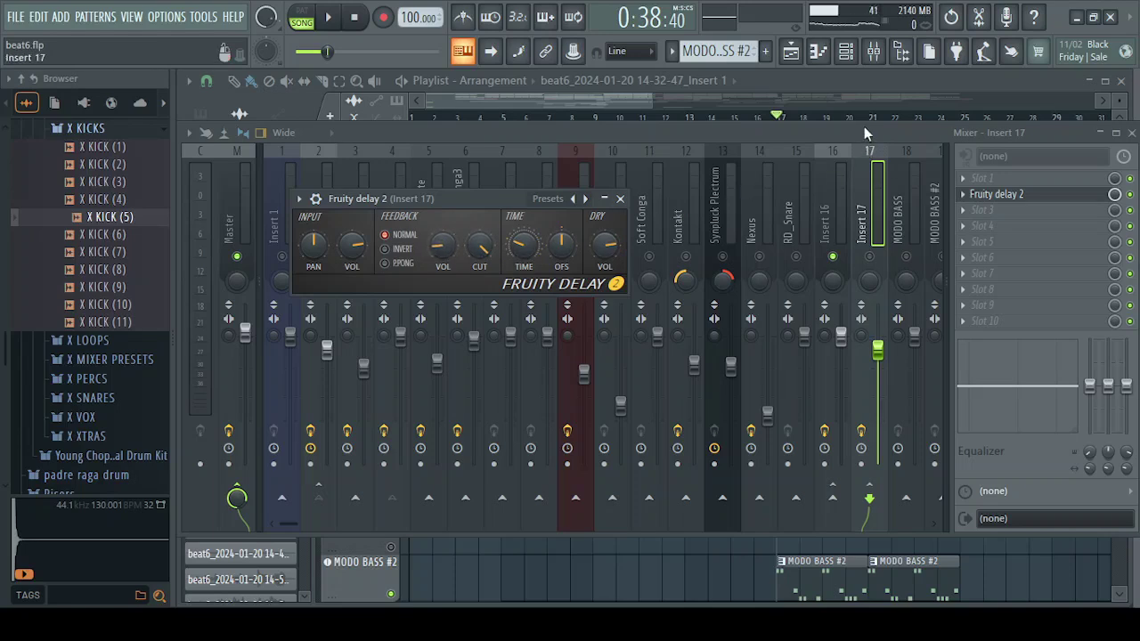
key("Escape")
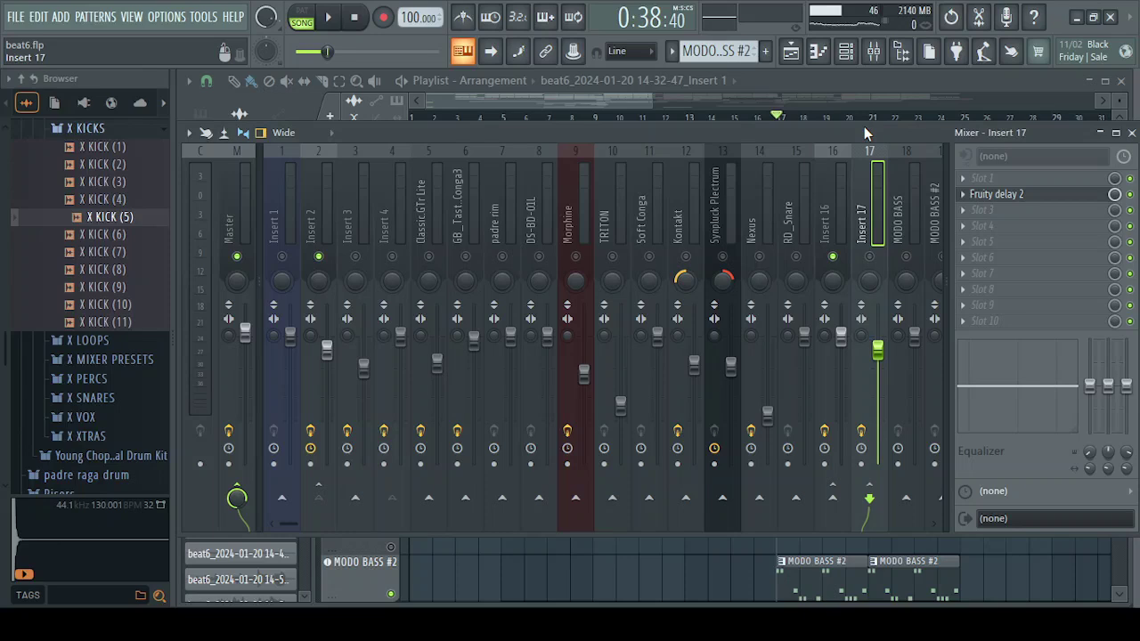
left_click(1008, 194)
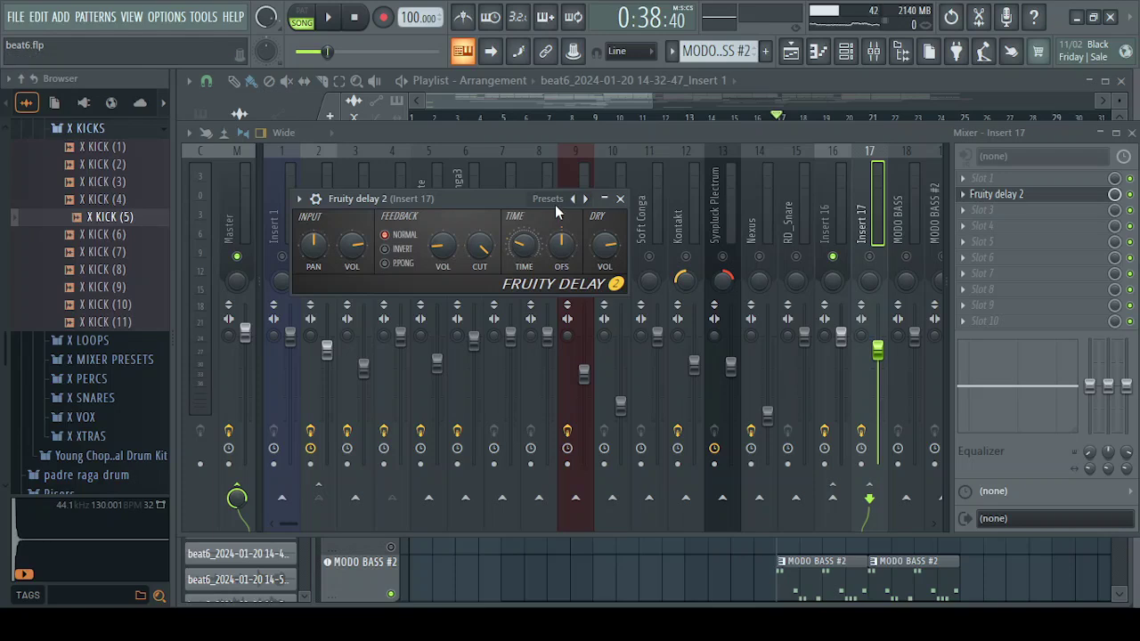
left_click(620, 198)
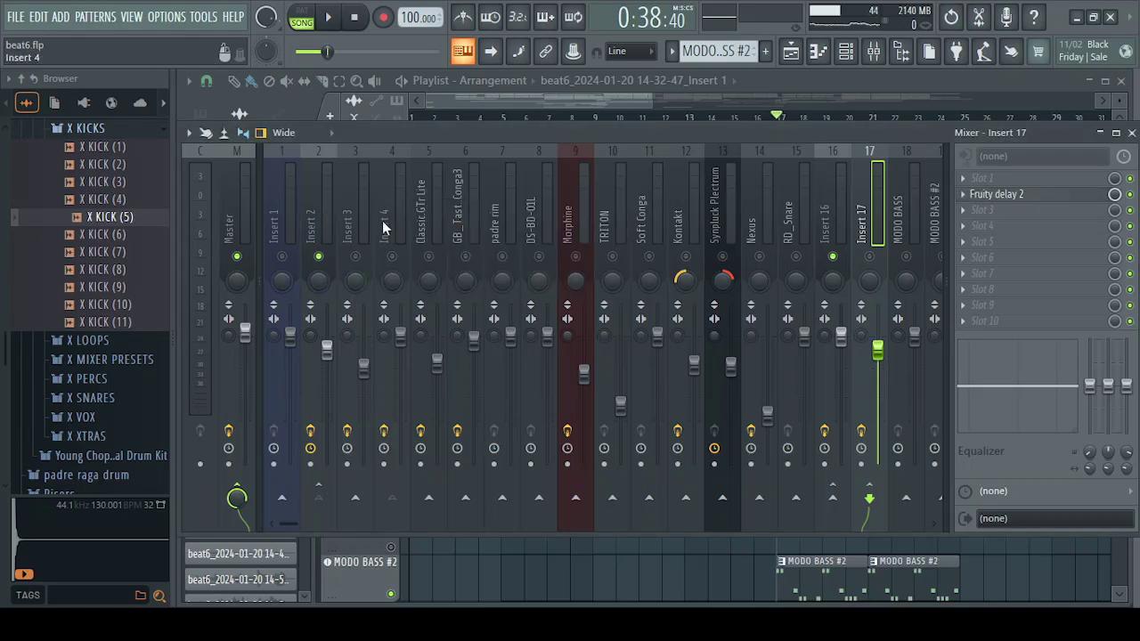
left_click(316, 213)
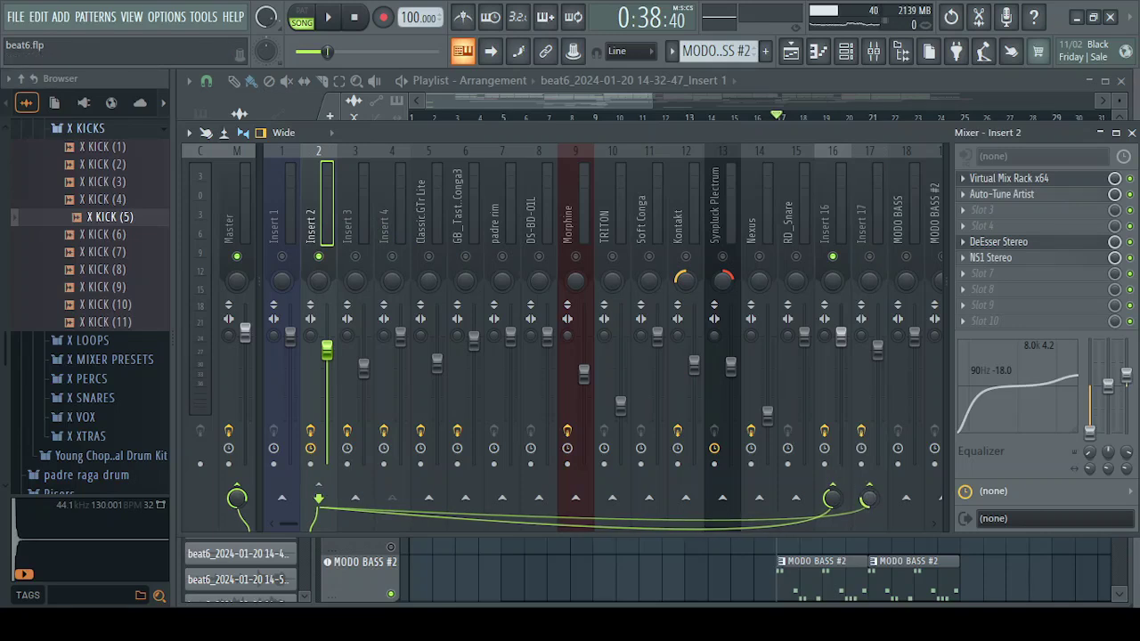
Step: Unmute the Insert 17 delay return alongside the soloed vocal while playing back
scroll(867, 499, "up", 1)
key("space")
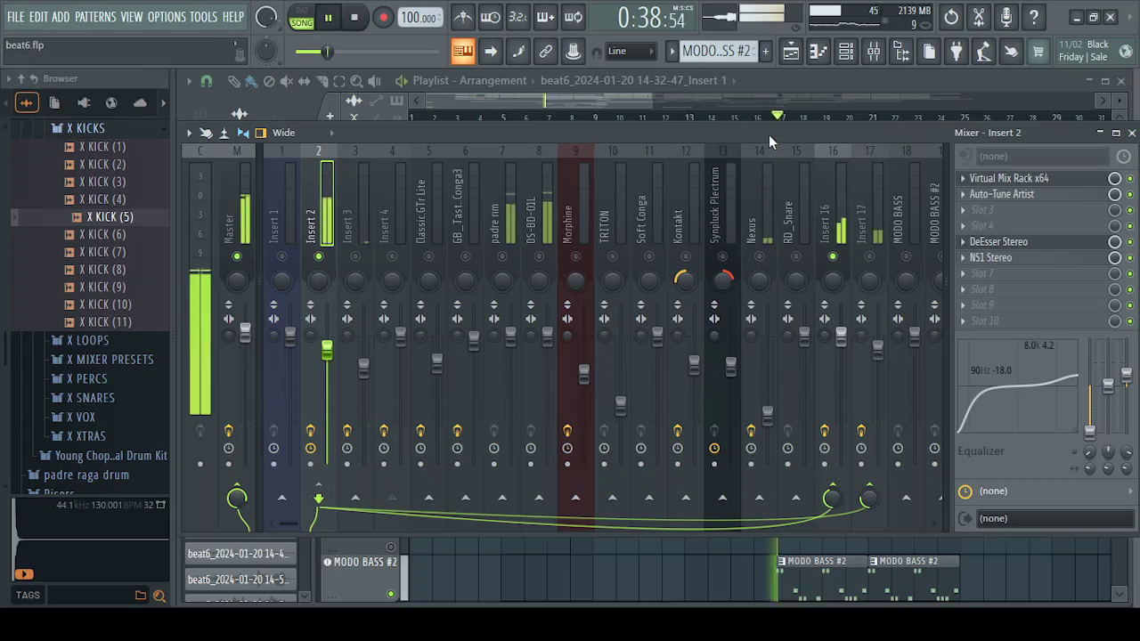
left_click(870, 256)
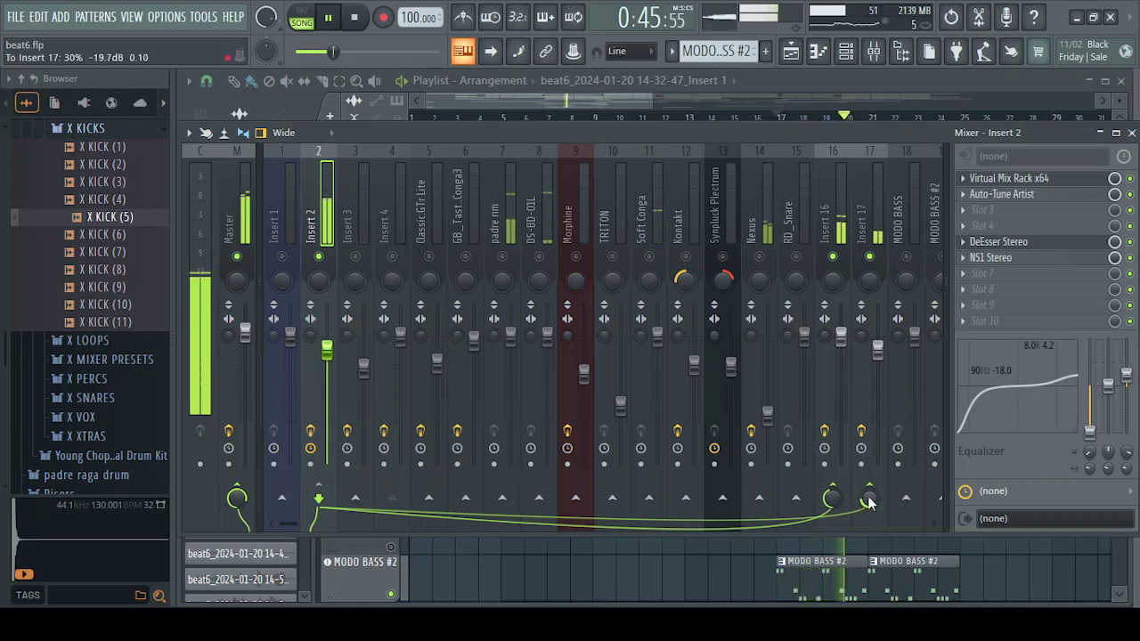
key("space")
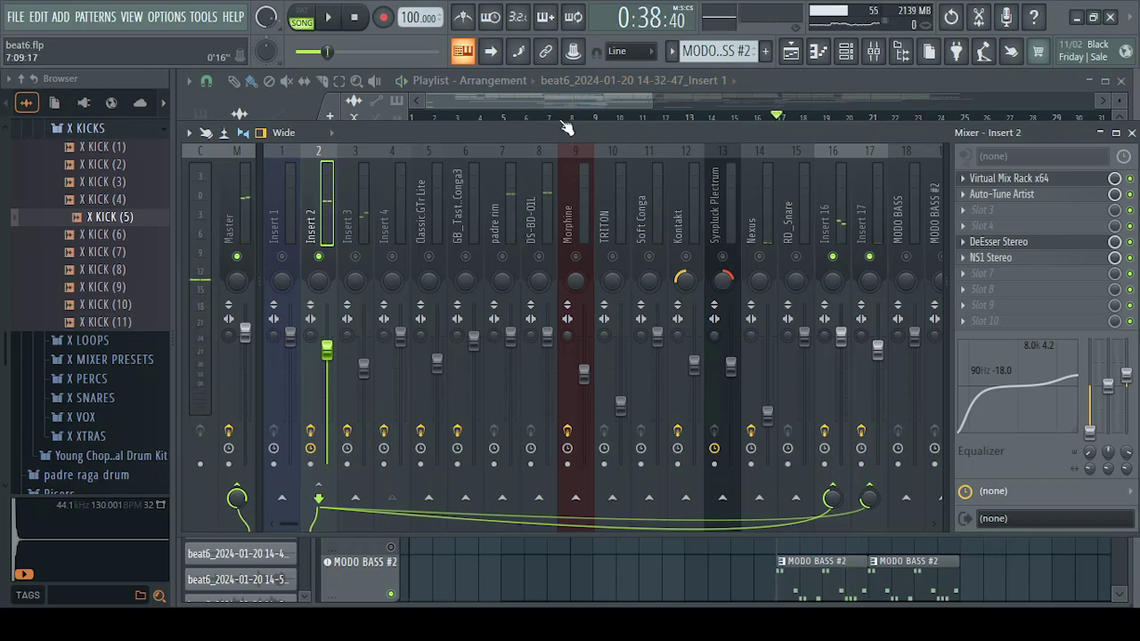
Step: Close the Mixer, scroll the playlist down to the vocal tracks, and reopen the Mixer
left_click(569, 104)
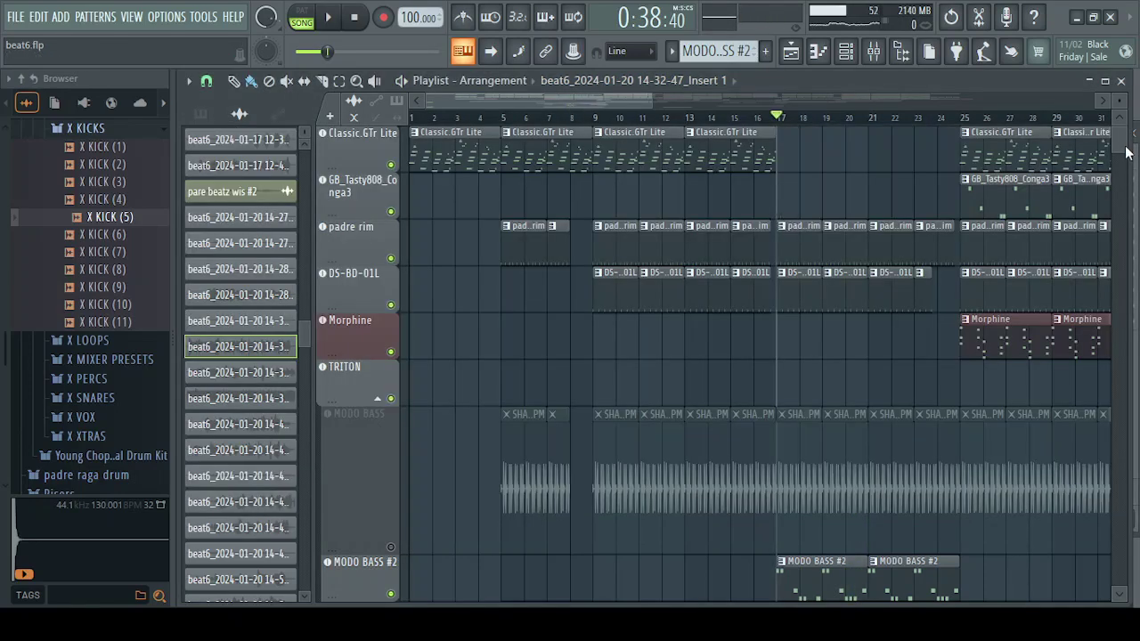
scroll(1122, 156, "down", 10)
scroll(1122, 155, "down", 2)
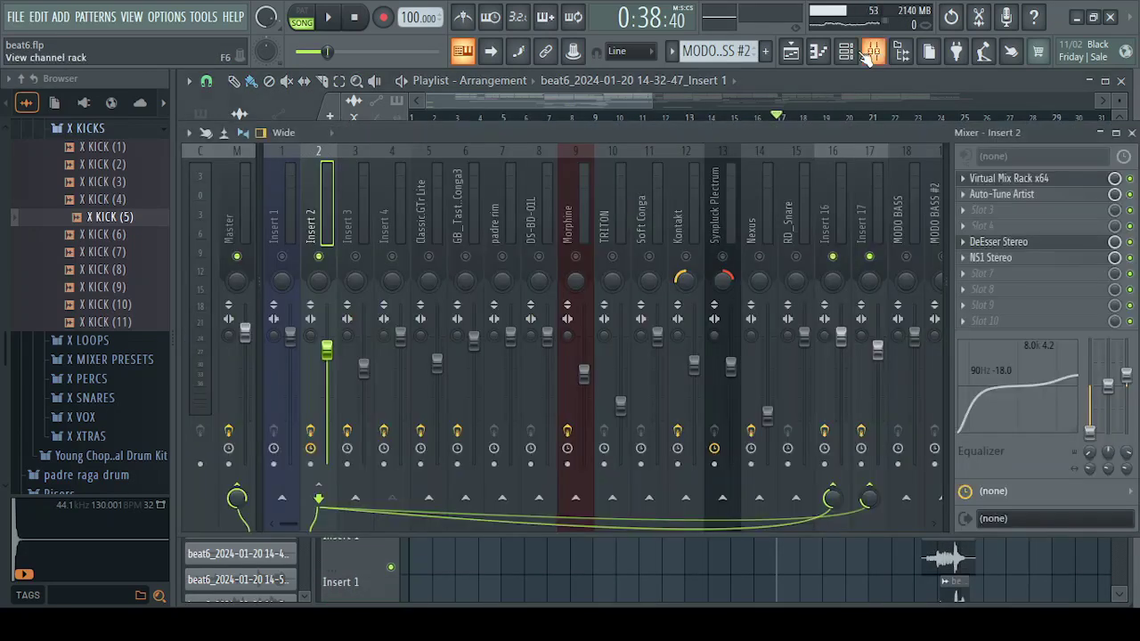
left_click(873, 53)
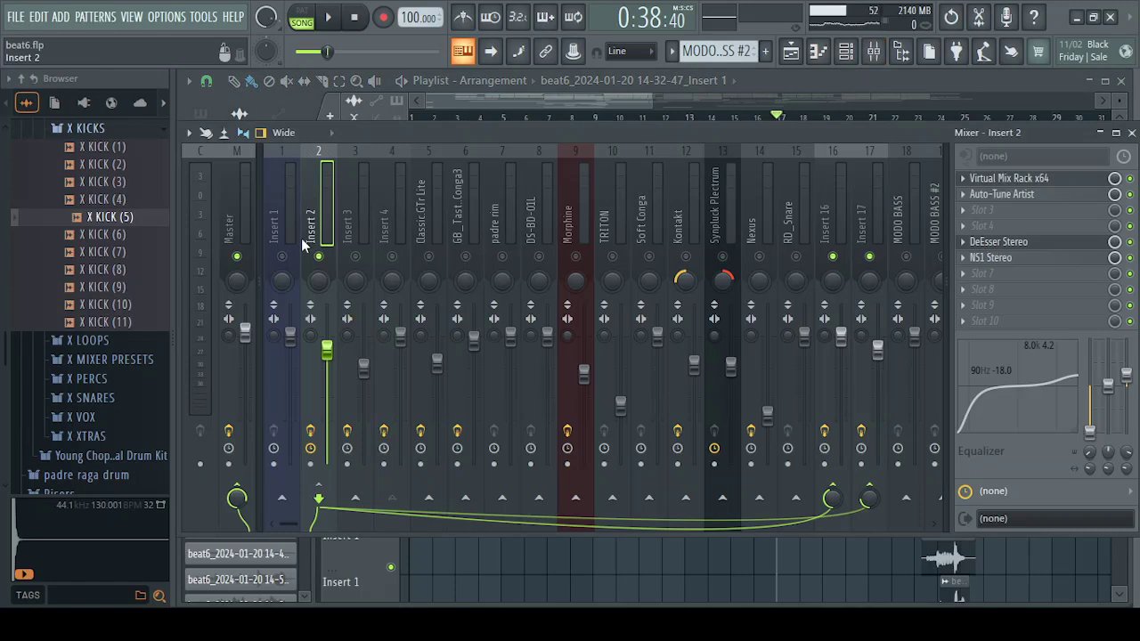
Step: Switch Insert 3 on and select it to show its AVOX CHOIR and AVOX DUO chain
key("space")
left_click(354, 257)
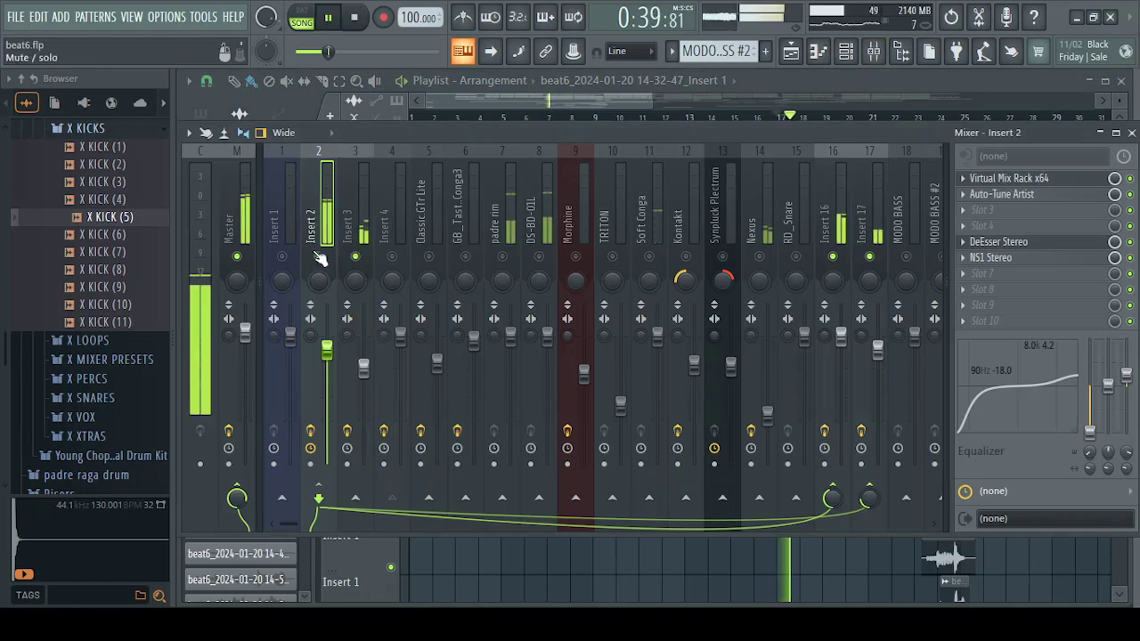
left_click(357, 225)
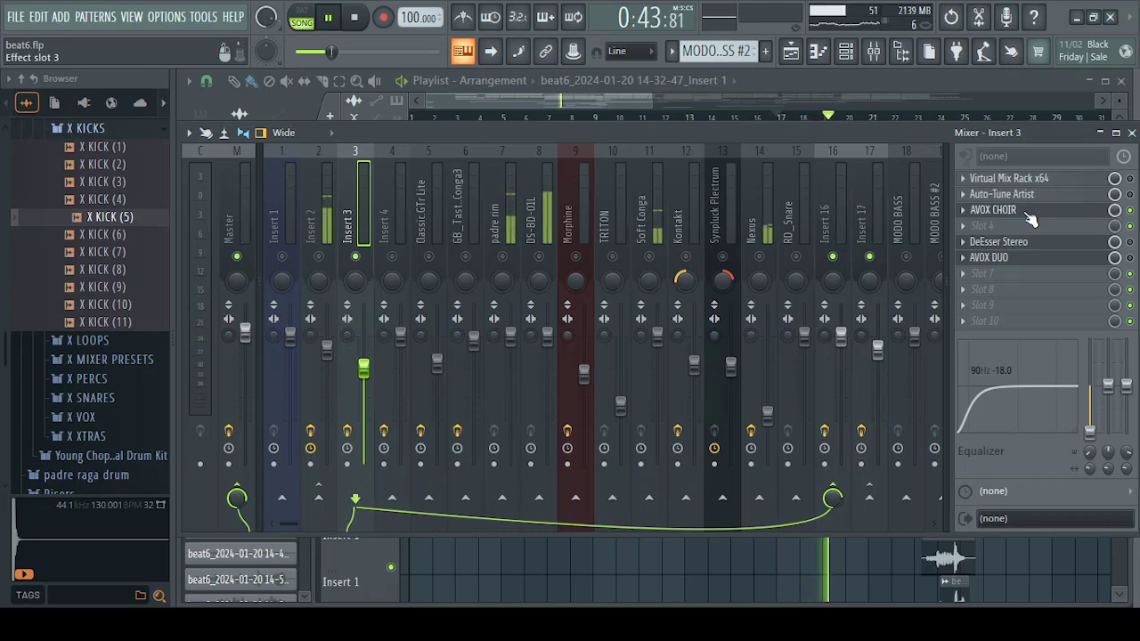
left_click(640, 98)
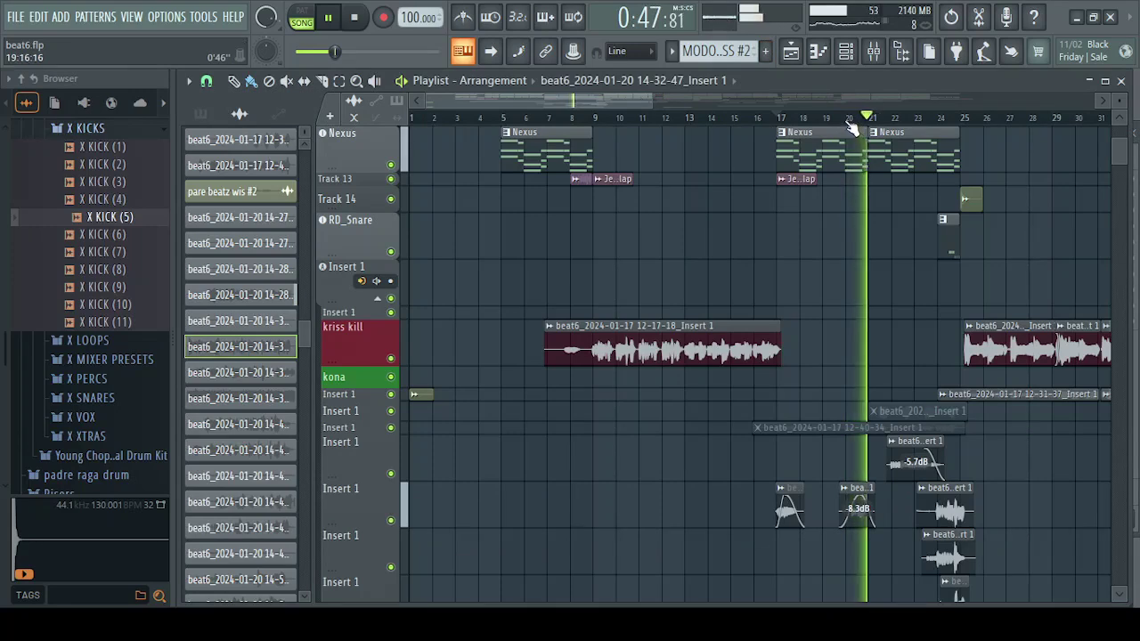
key("space")
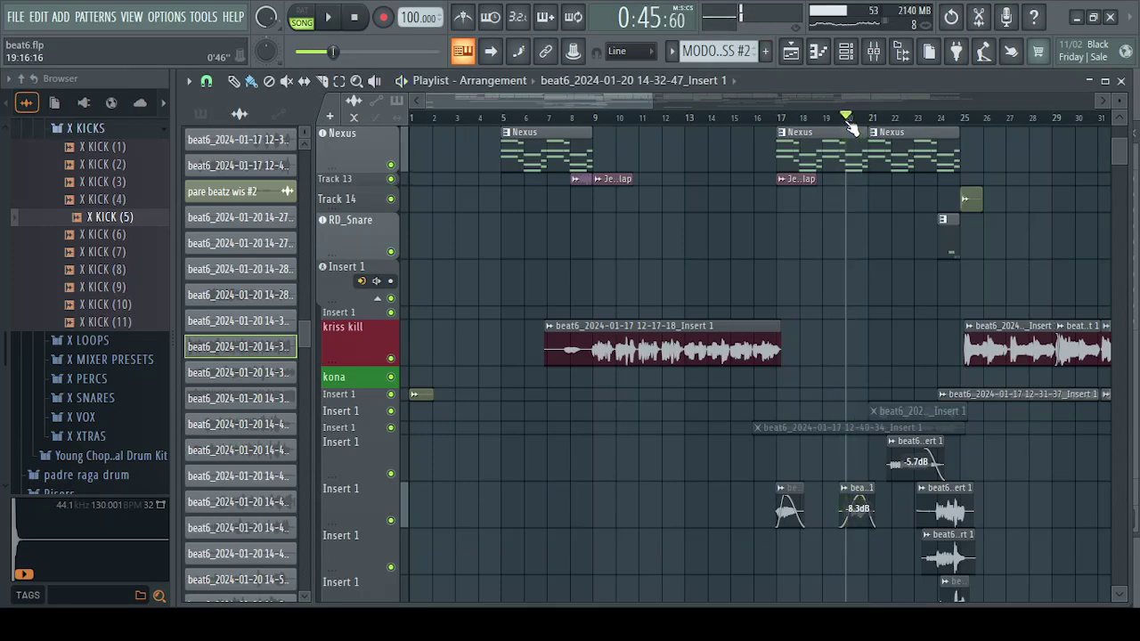
Step: Audition Insert 3 during playback and move the mixer window up and left
left_click(880, 53)
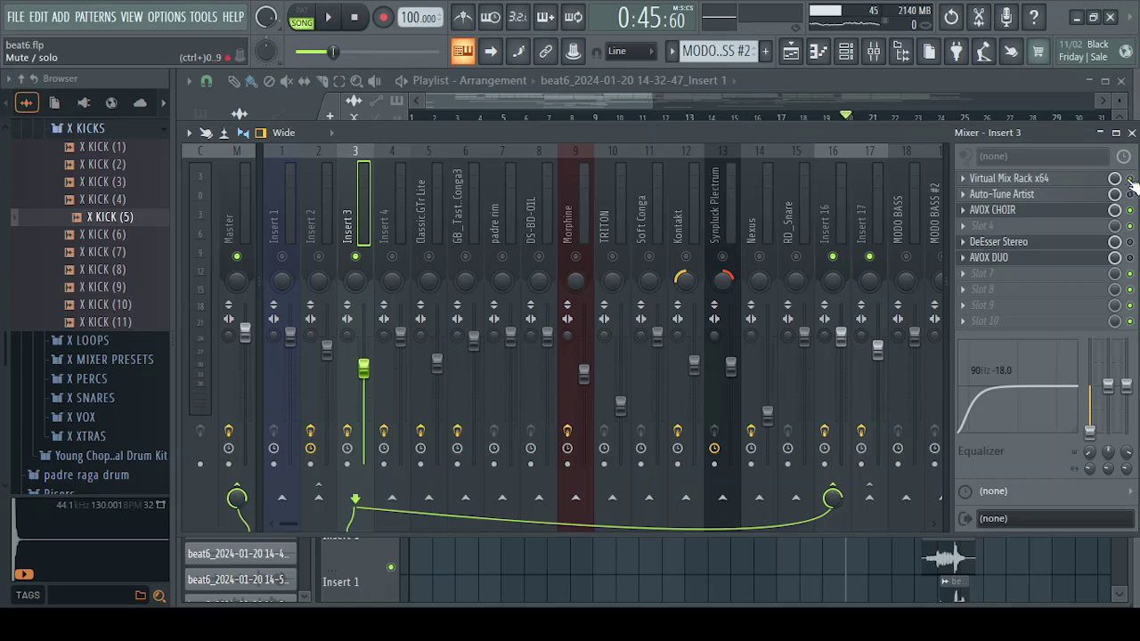
key("space")
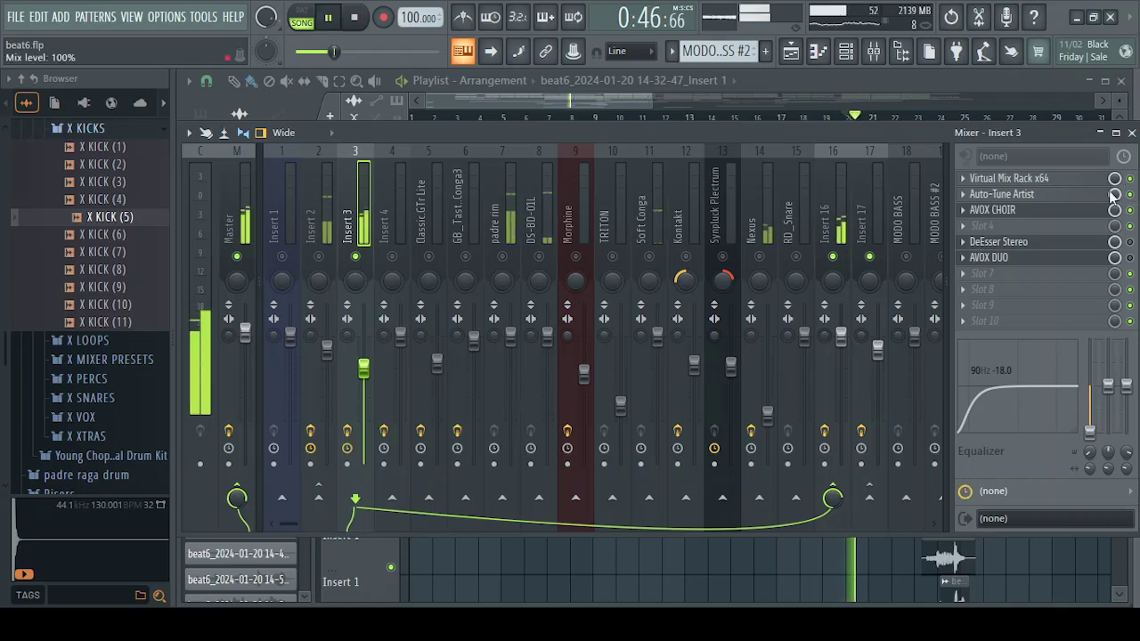
key("space")
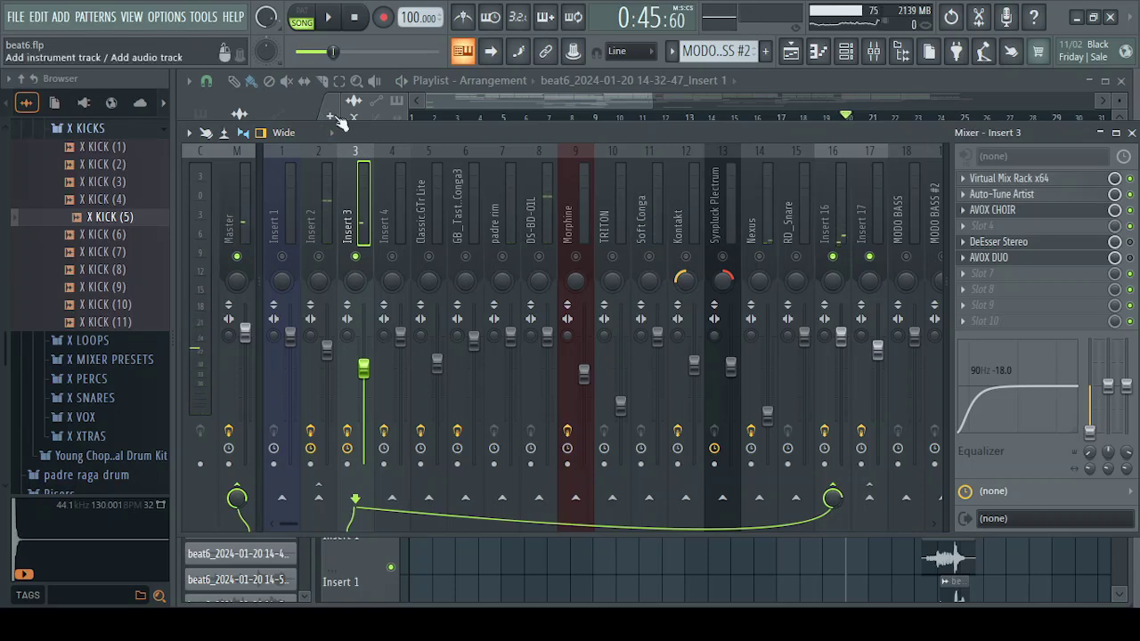
left_click_drag(496, 134, 430, 112)
key("space")
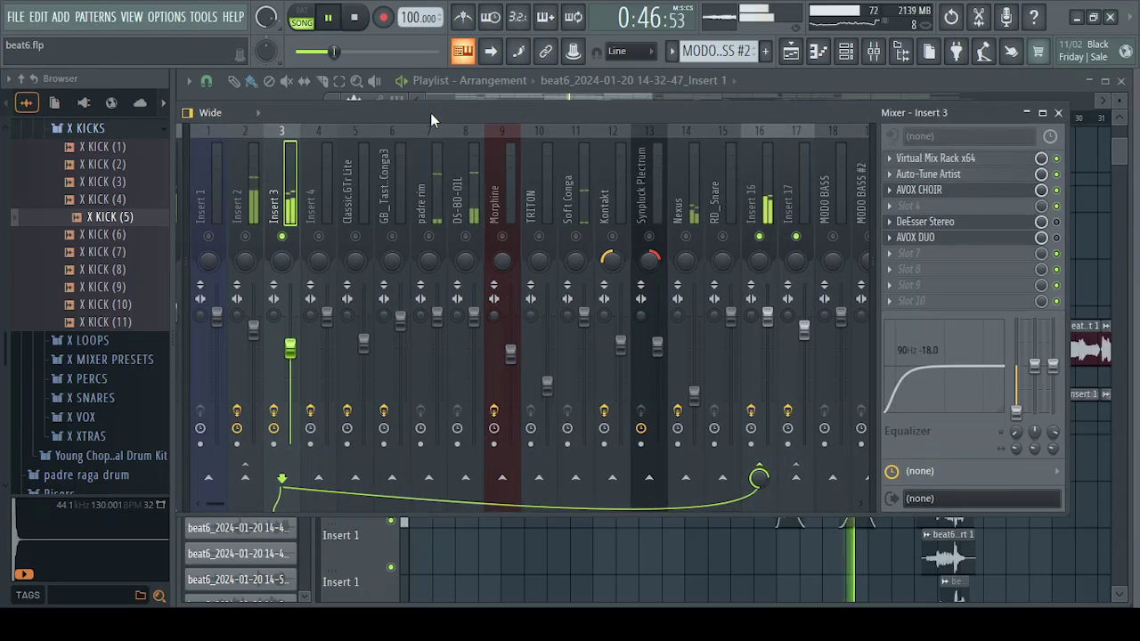
key("space")
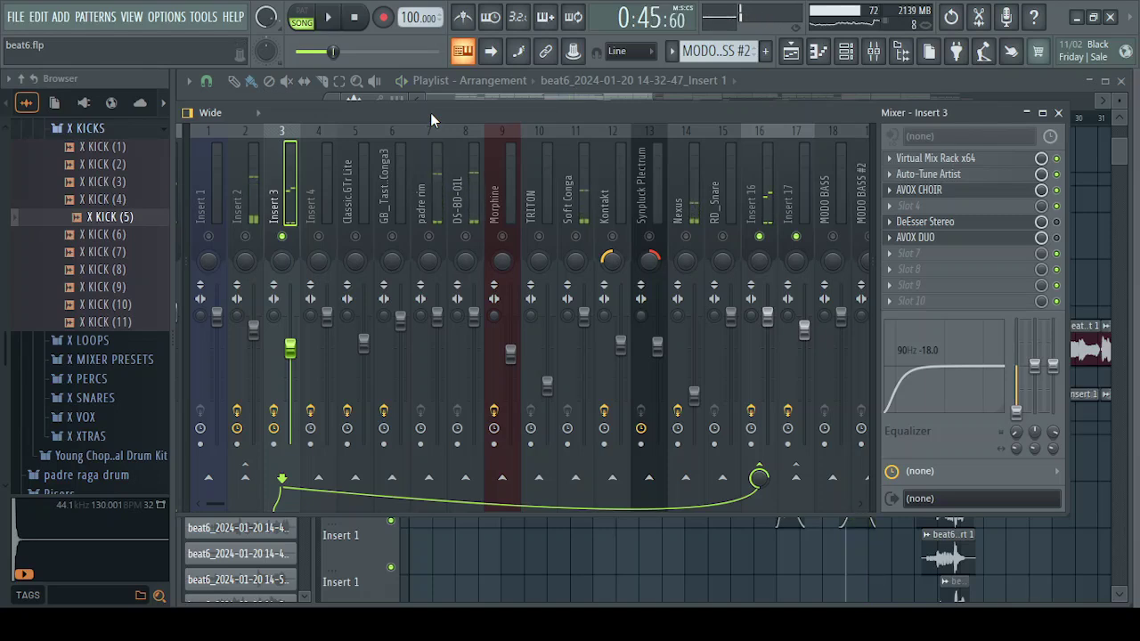
left_click(961, 190)
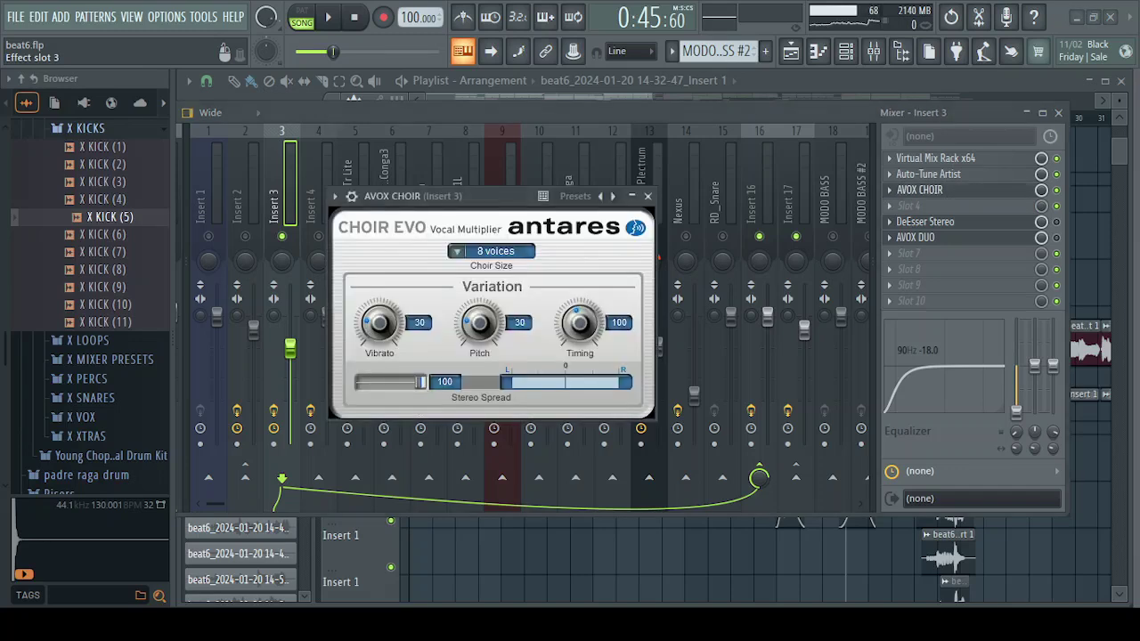
left_click_drag(507, 196, 461, 142)
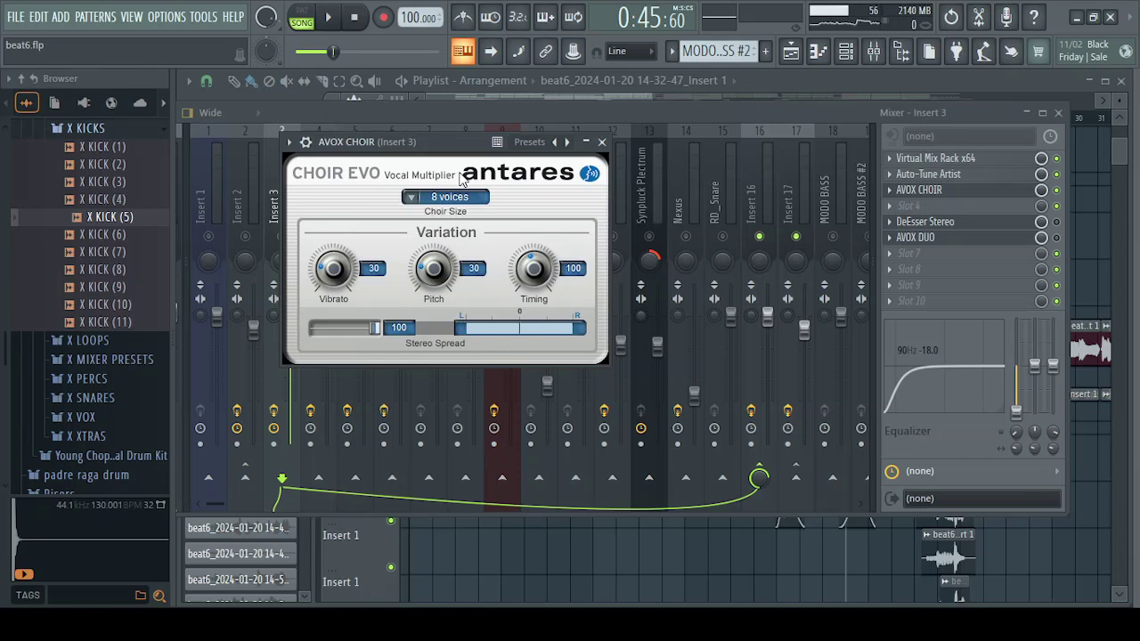
left_click(602, 142)
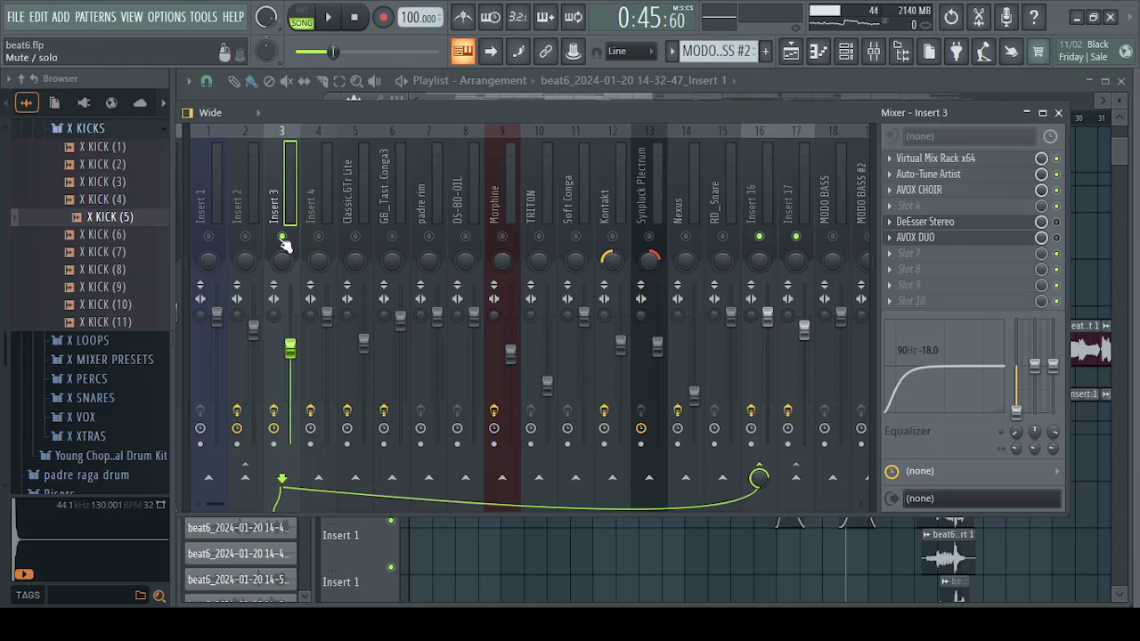
key("space")
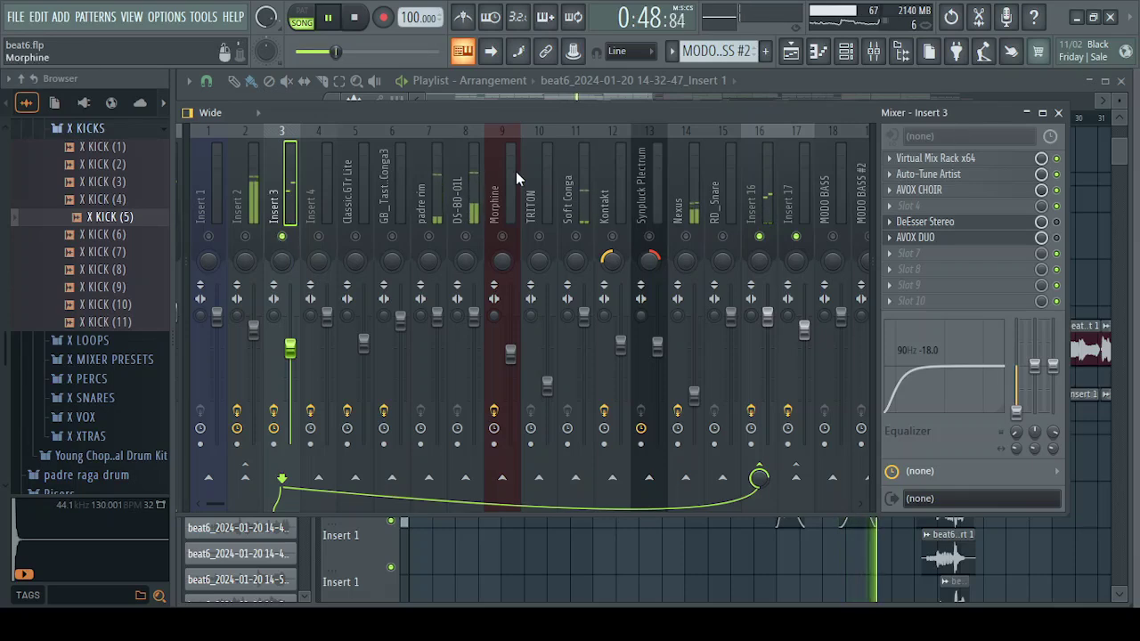
Step: Set the playlist playback start to bar 17 and play the arrangement from there
left_click(796, 90)
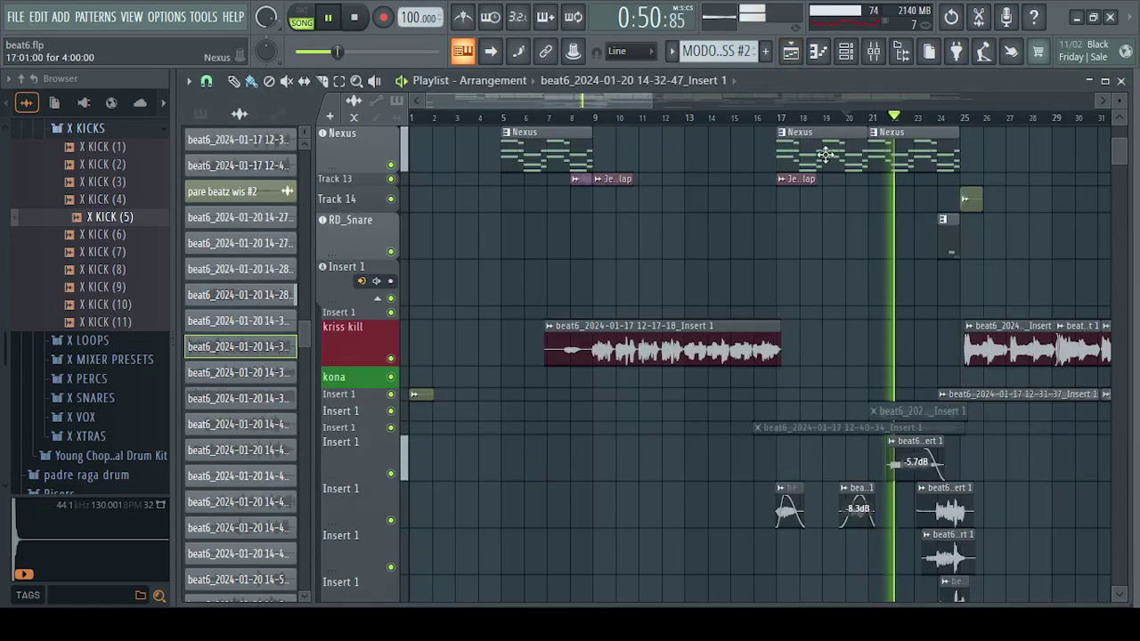
left_click(943, 119)
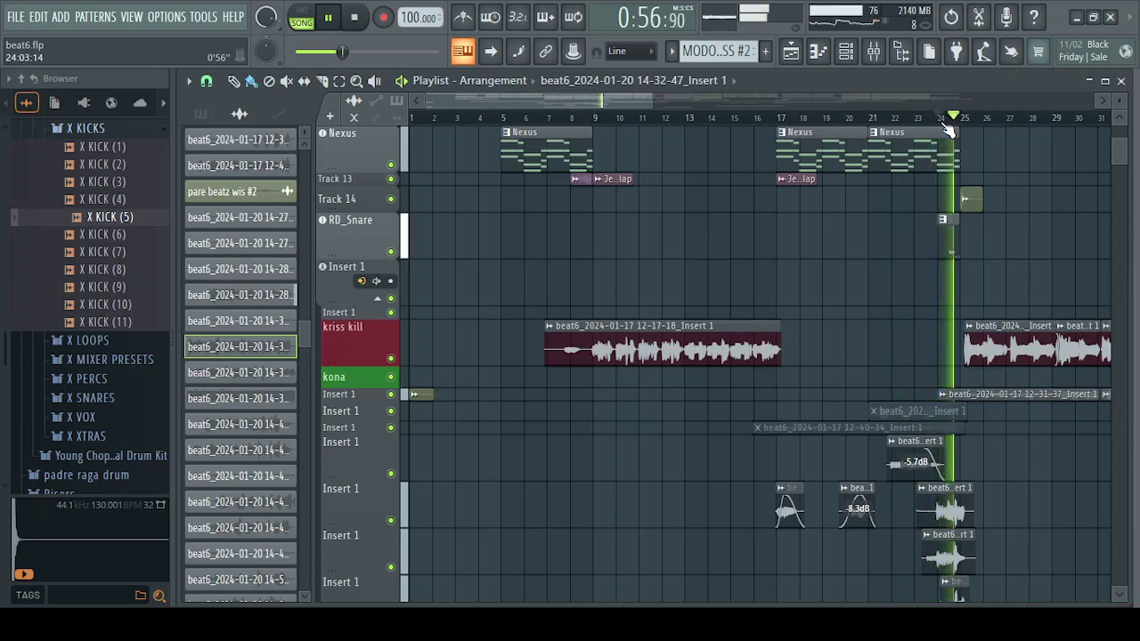
key("space")
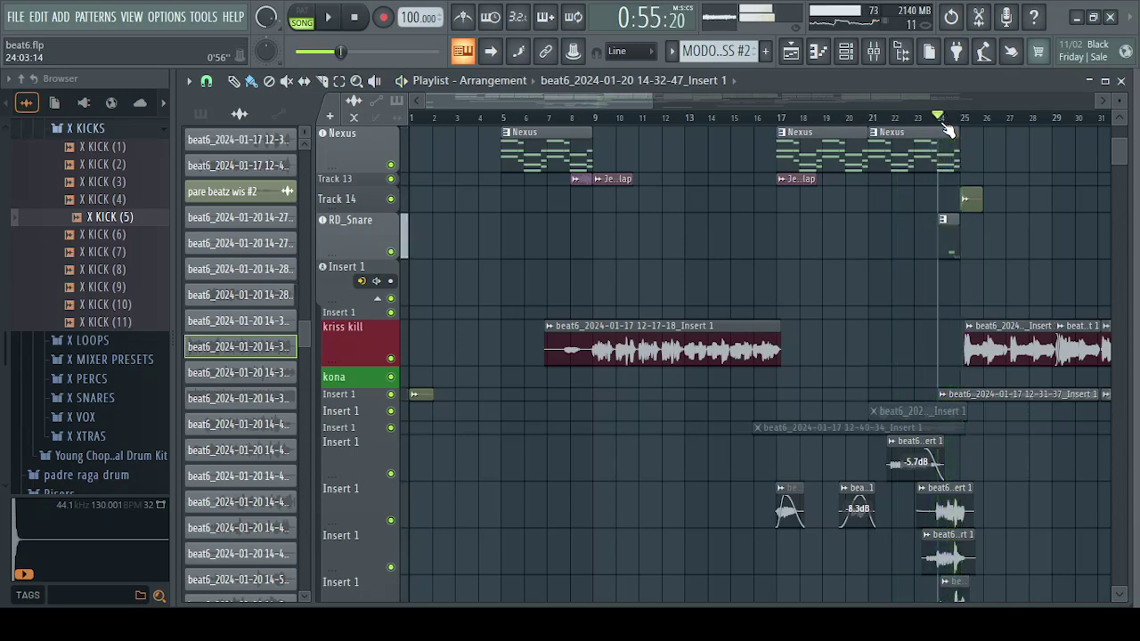
left_click(777, 118)
key("space")
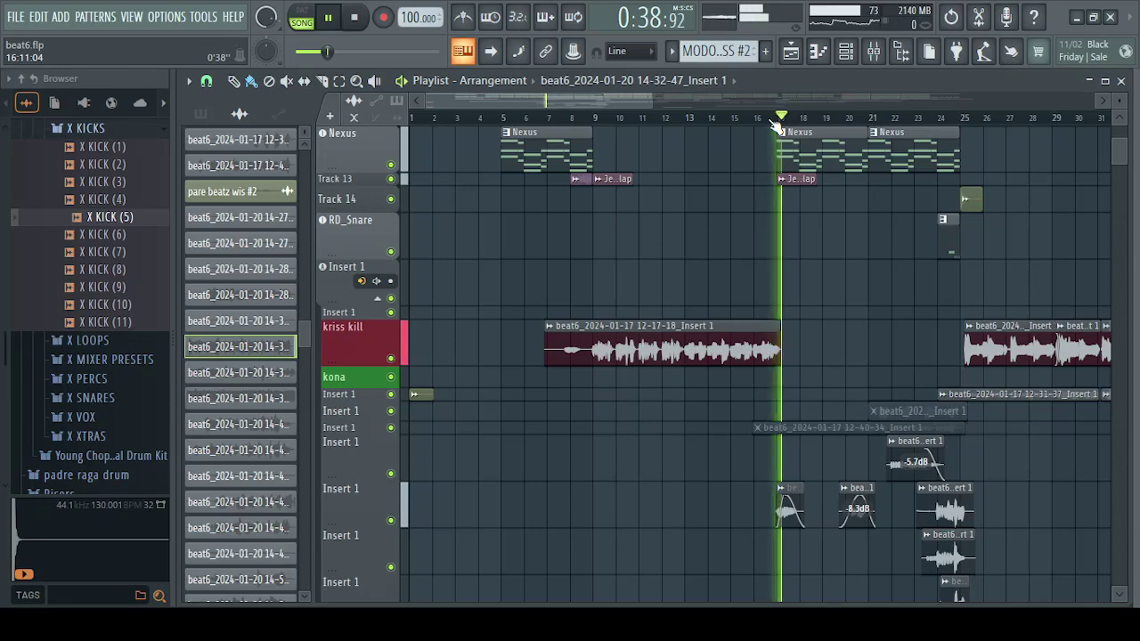
key("space")
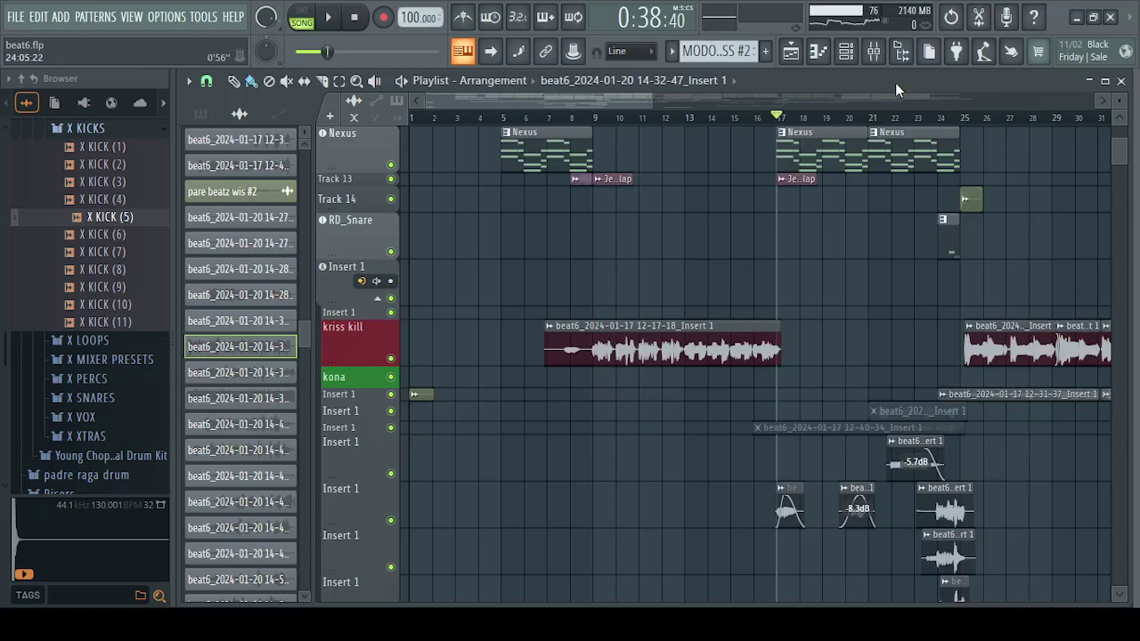
Step: Release Insert 3's solo in the Mixer and play the full mix over the arrangement
left_click(874, 50)
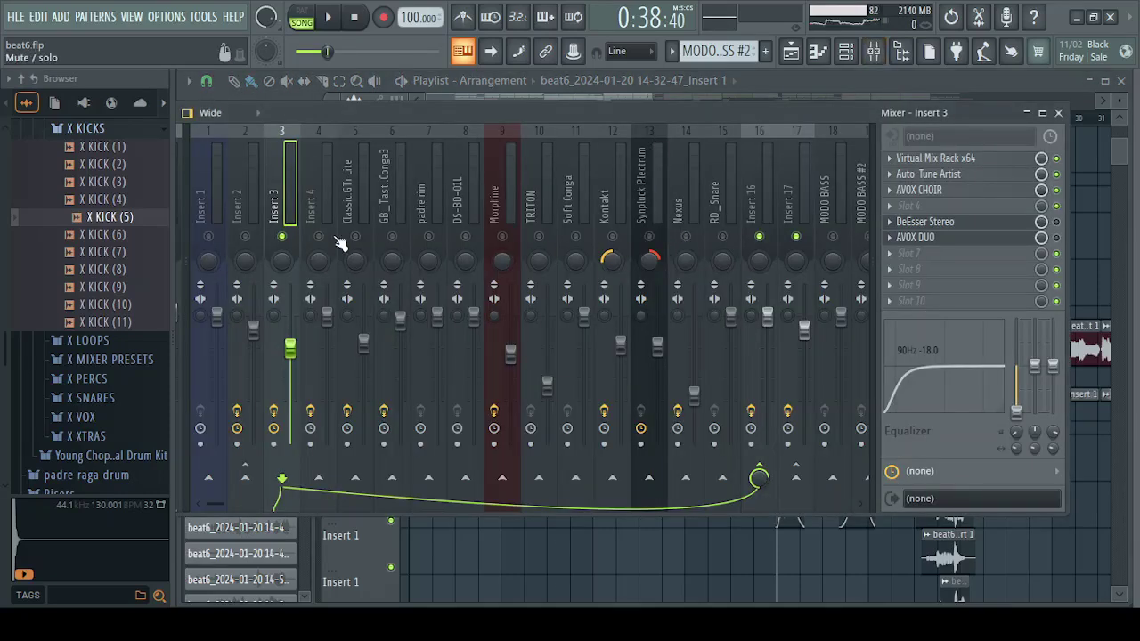
right_click(283, 236)
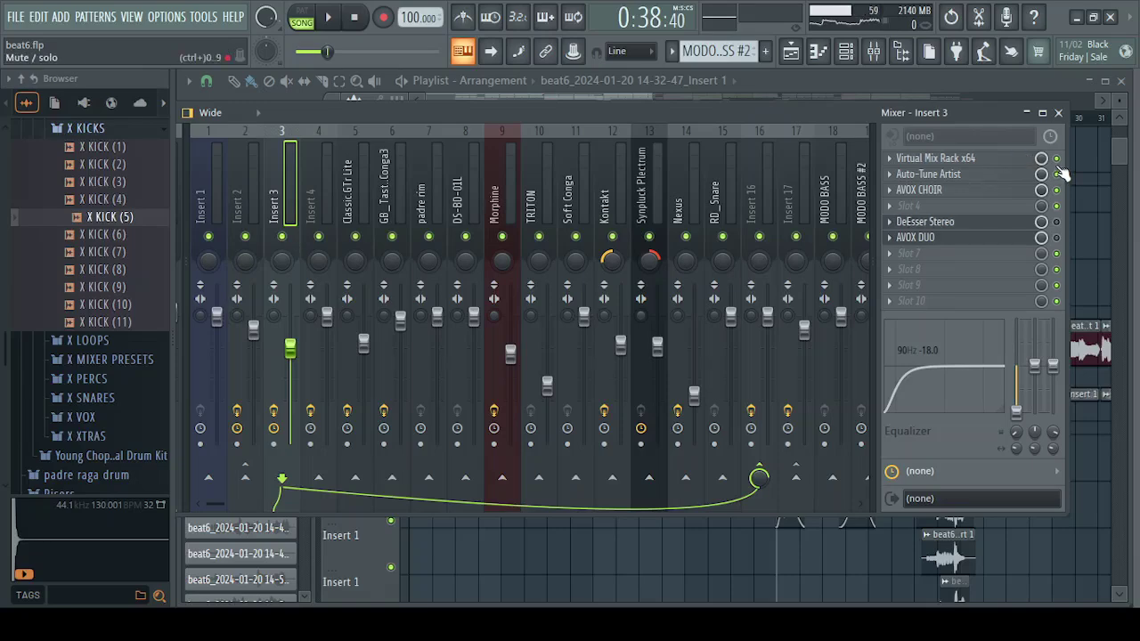
key("space")
left_click(801, 60)
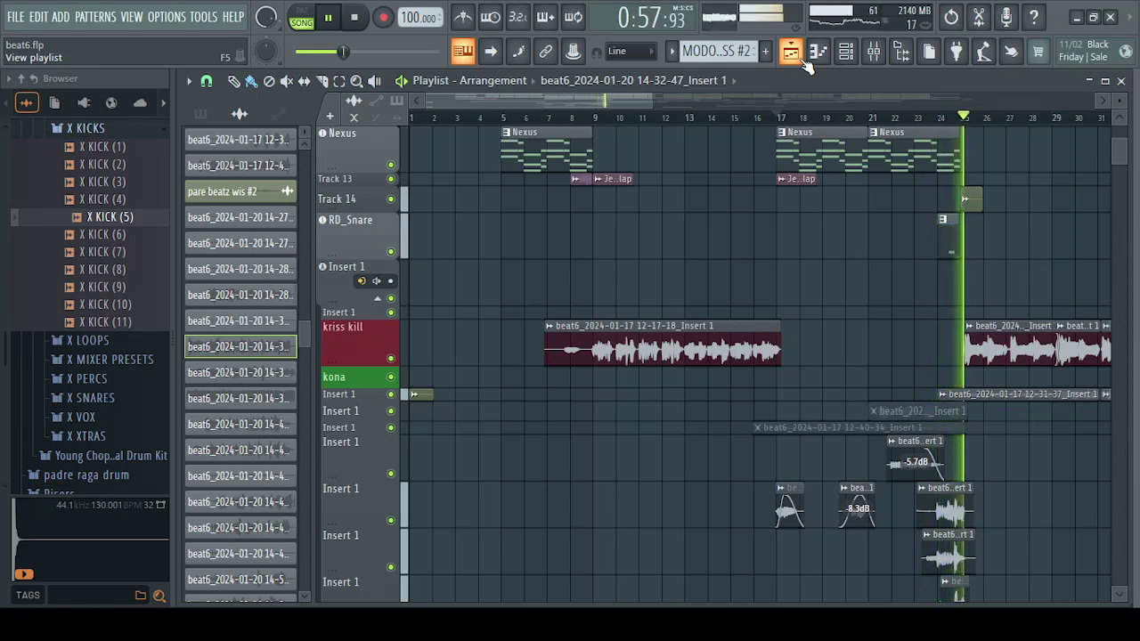
Step: Stop playback and scroll the Playlist from the guitar and bass tracks down to Track 30's vocal clips
key("space")
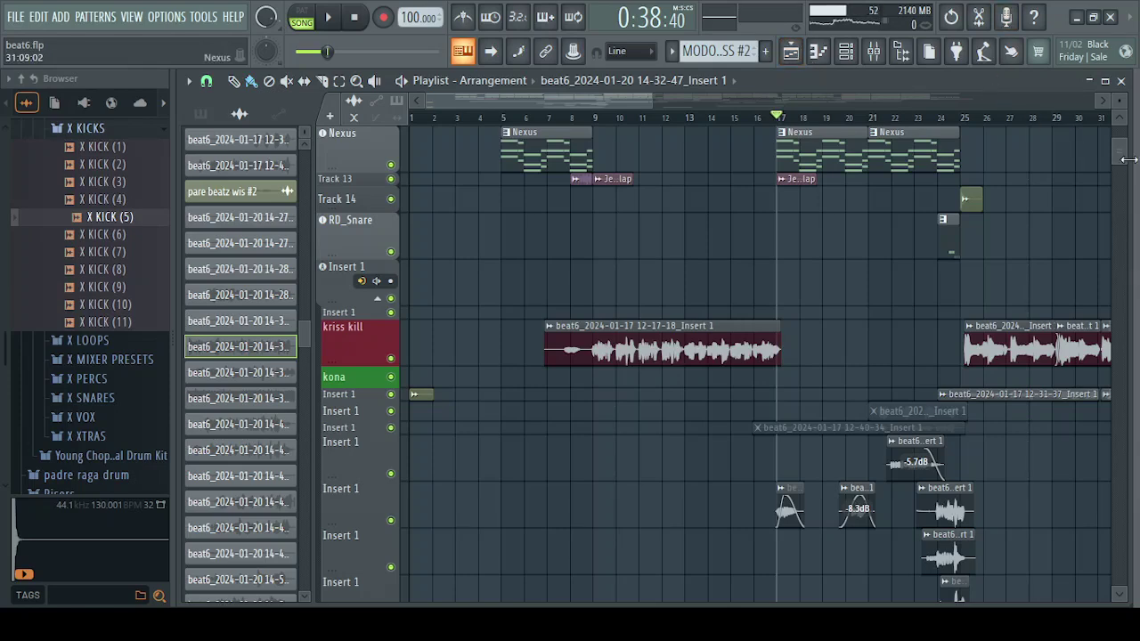
left_click_drag(1120, 155, 1120, 140)
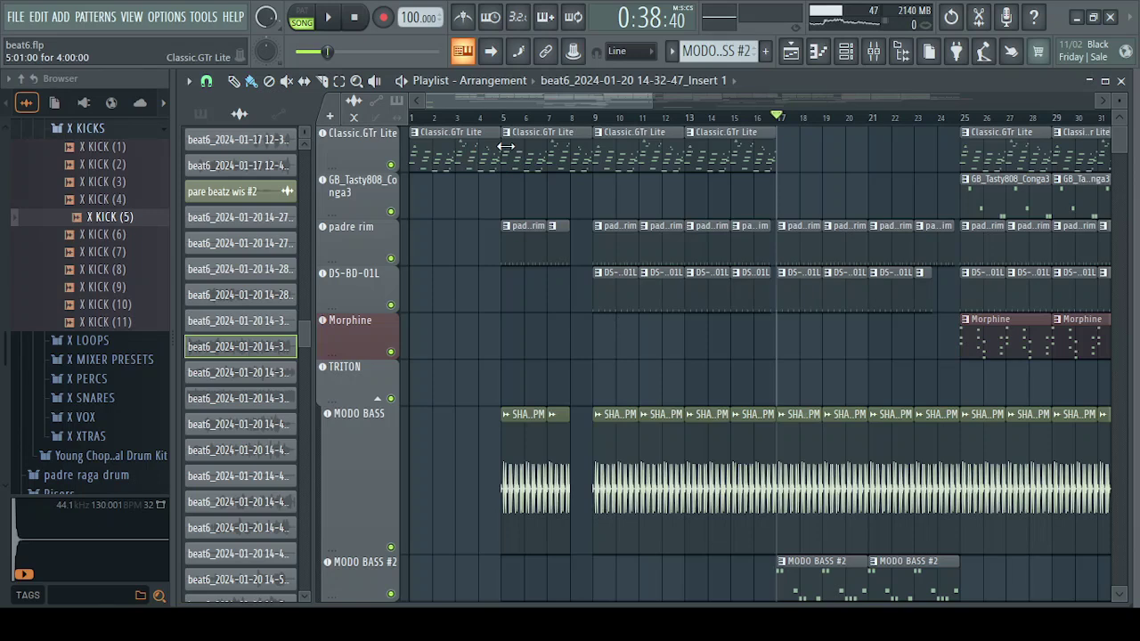
left_click_drag(1126, 151, 1122, 167)
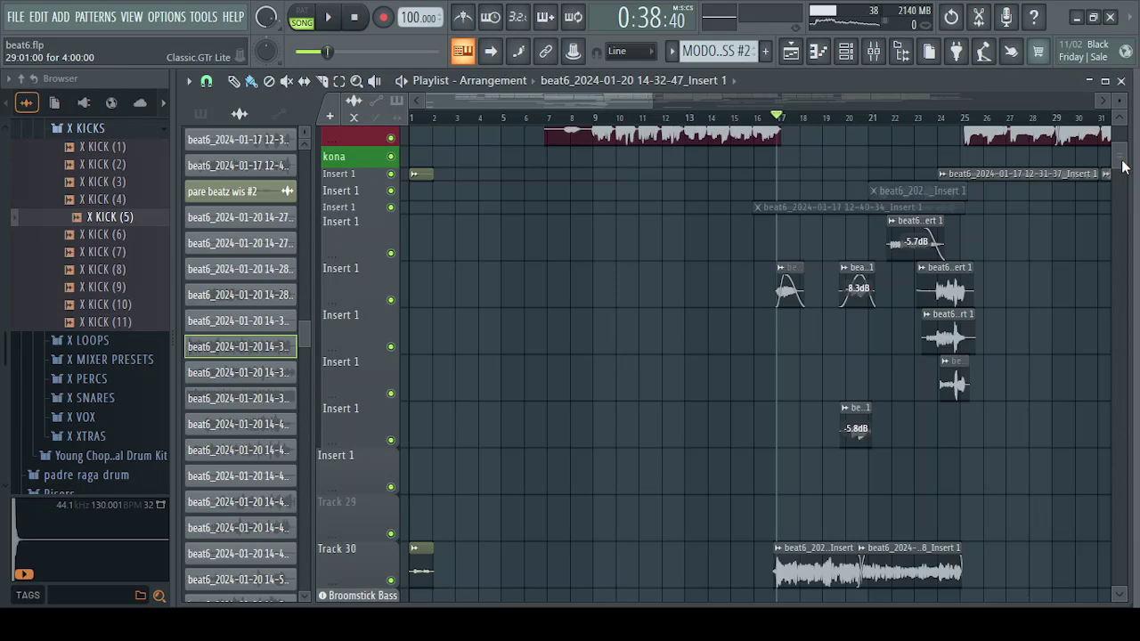
left_click_drag(1121, 165, 1120, 160)
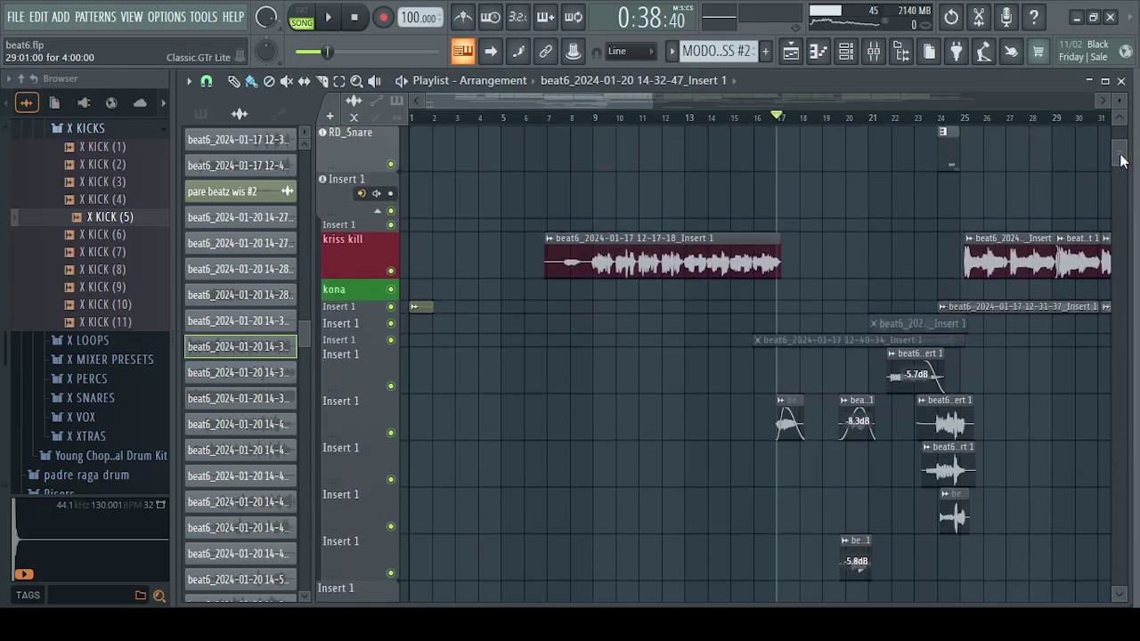
left_click_drag(1121, 161, 1123, 163)
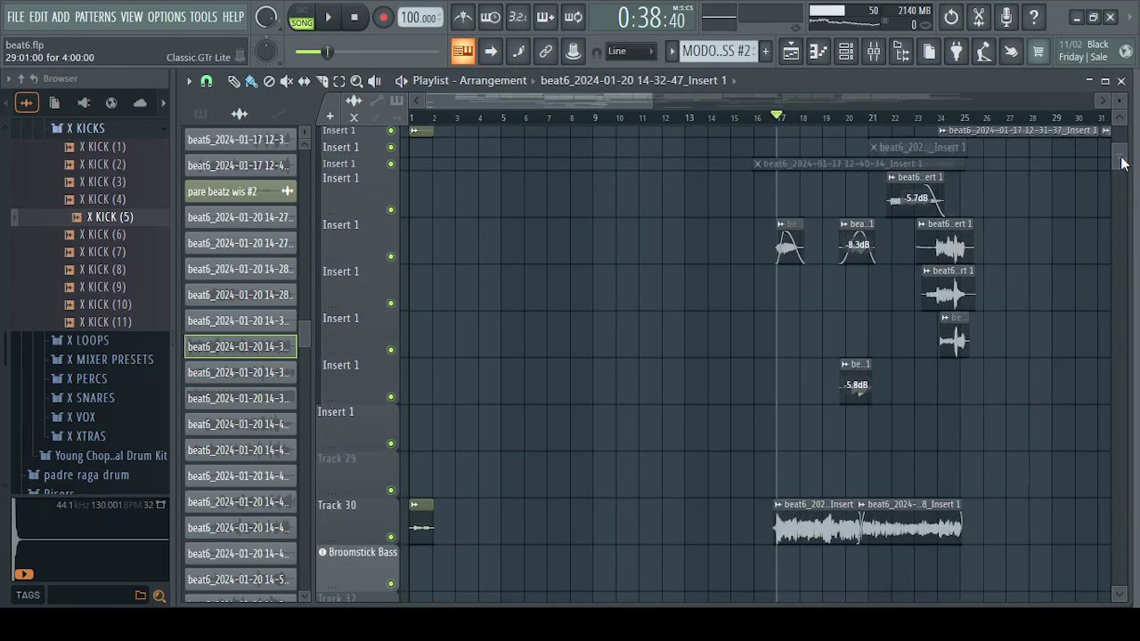